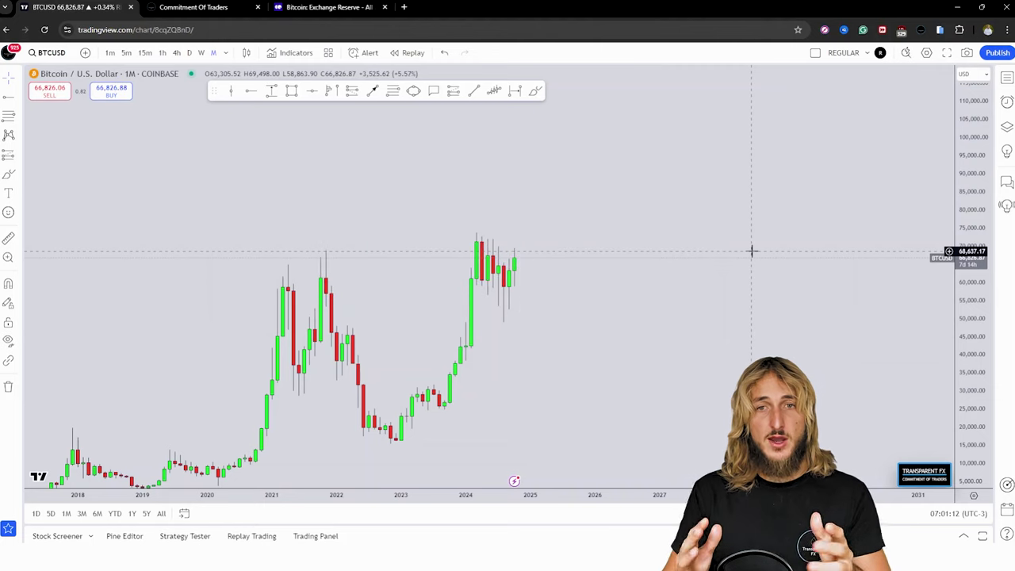
Step: Draw a rectangle from November 2017 to November 2023 between about 14,160 and 19,607, and set its fill to blue
left_click_drag(631, 293, 650, 287)
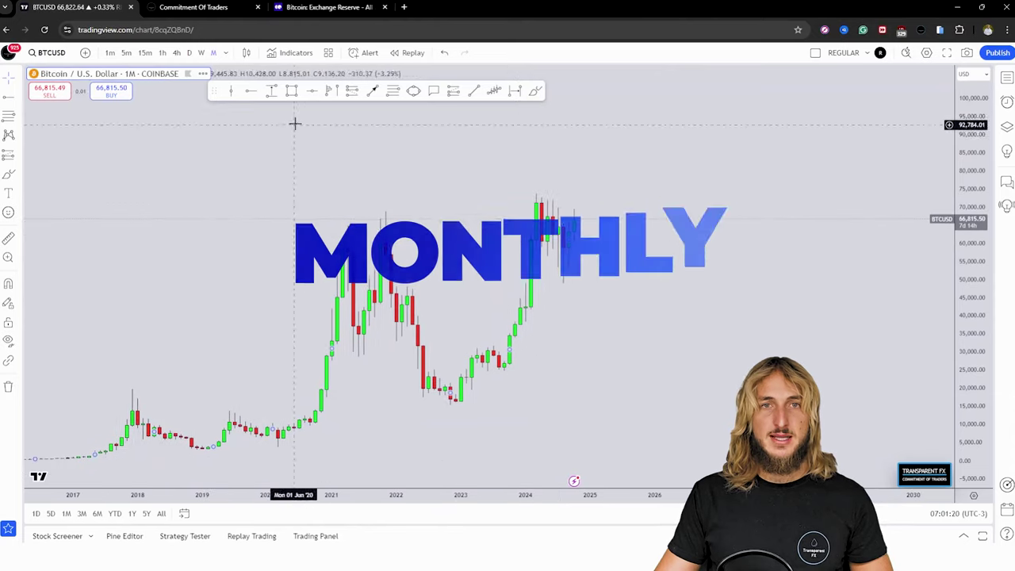
left_click(292, 90)
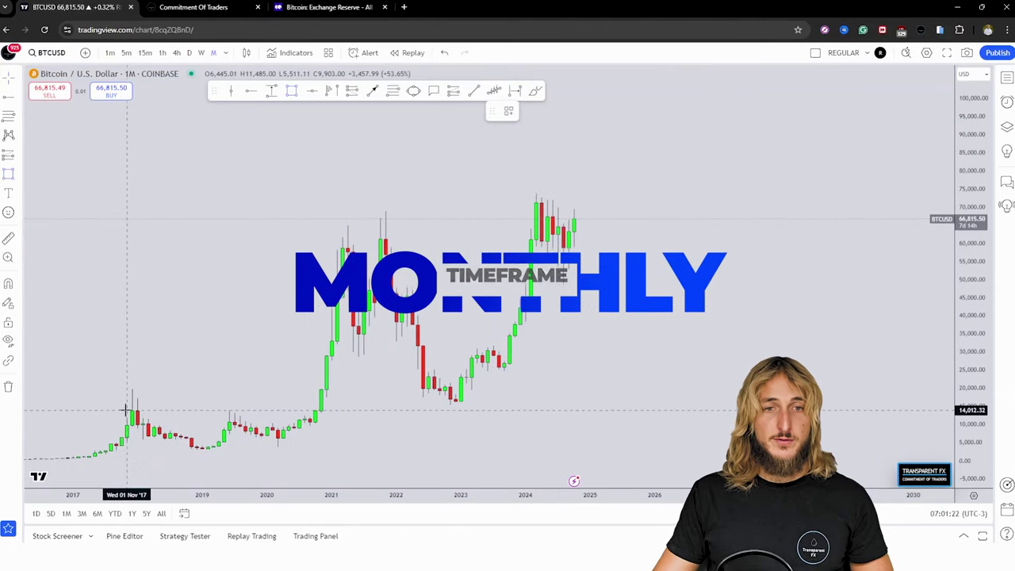
left_click_drag(125, 409, 514, 390)
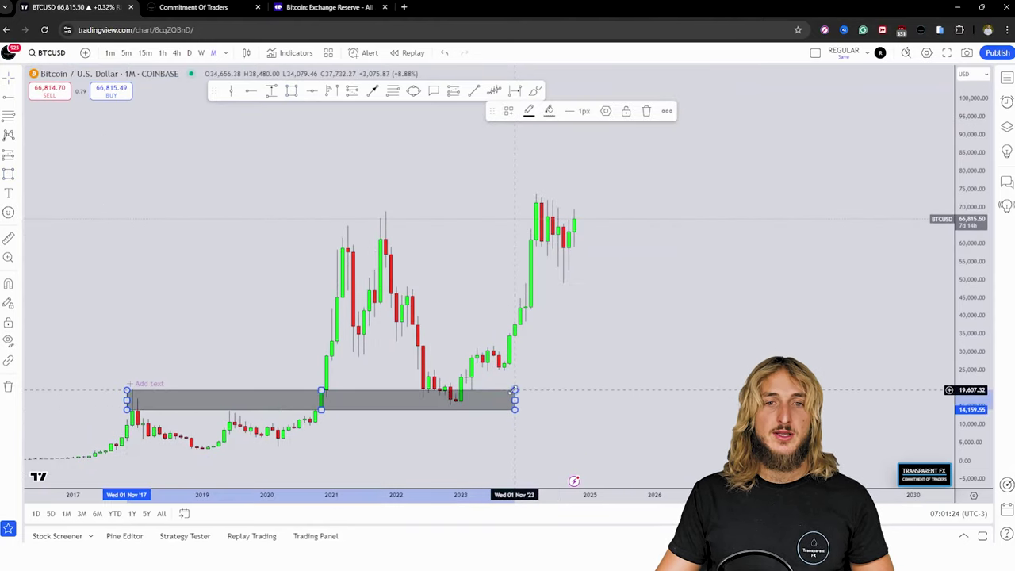
left_click(550, 112)
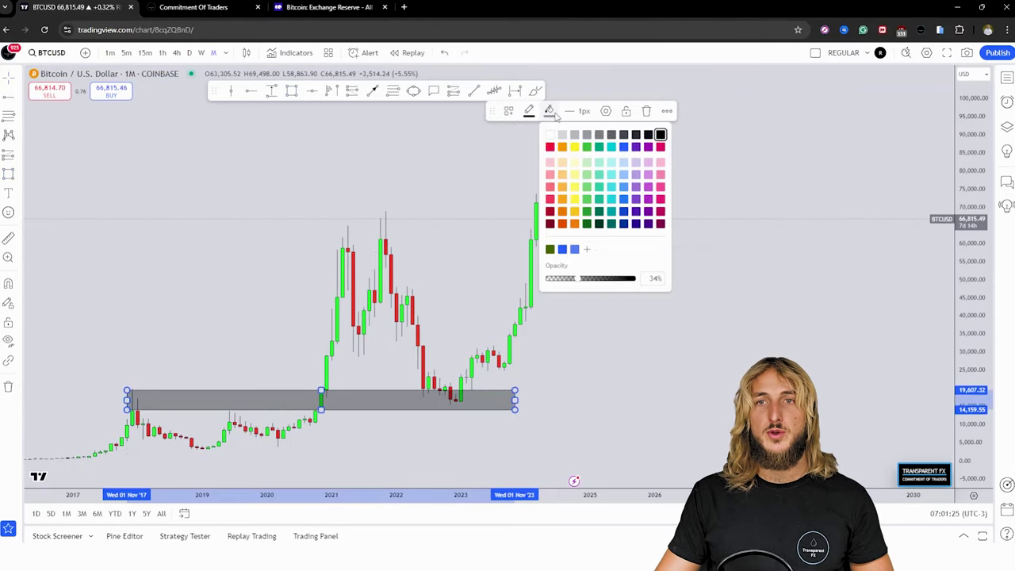
left_click(627, 148)
left_click(702, 306)
Step: Brush-mark the late-2017 high and decline to 2019, the 2020 base and 2021 rally, and the fall into the late-2022 low
left_click_drag(569, 293, 706, 276)
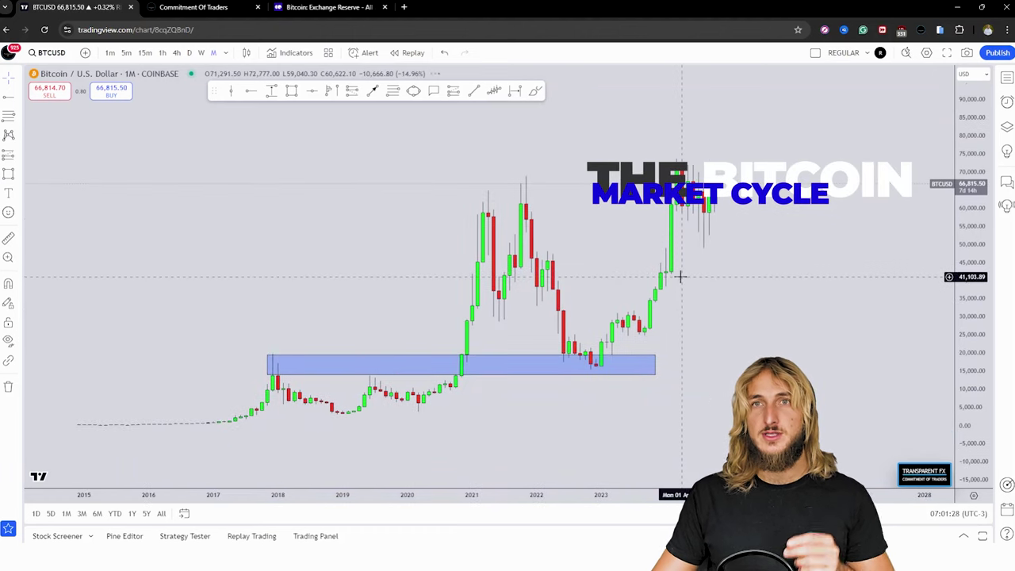
left_click_drag(971, 323, 971, 245)
mouse_move(278, 381)
left_mouse_down()
mouse_move(262, 386)
mouse_move(348, 454)
left_mouse_up()
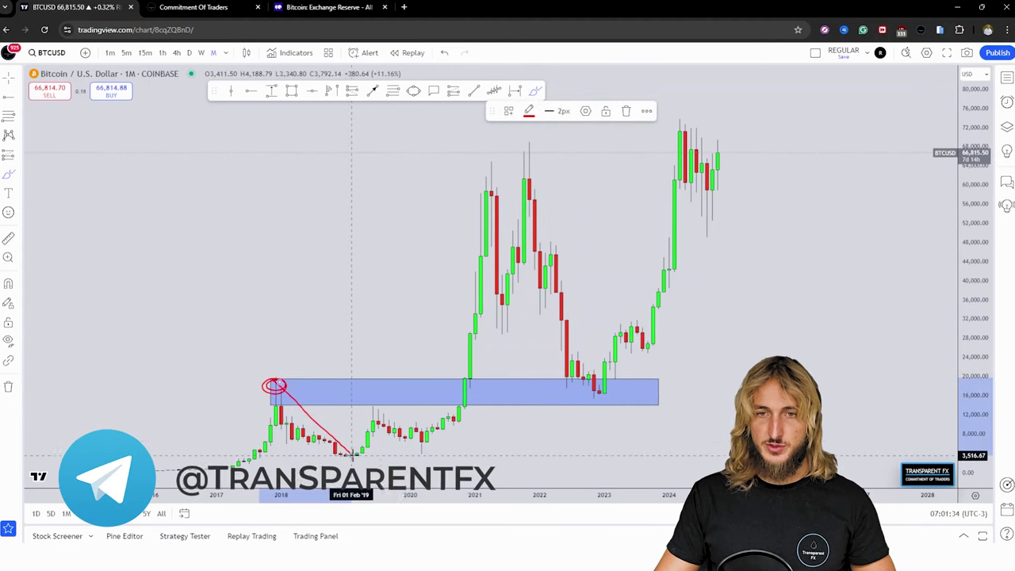
mouse_move(453, 412)
left_mouse_down()
mouse_move(437, 428)
mouse_move(465, 378)
mouse_move(501, 182)
mouse_move(523, 171)
mouse_move(598, 379)
mouse_move(620, 390)
left_mouse_up()
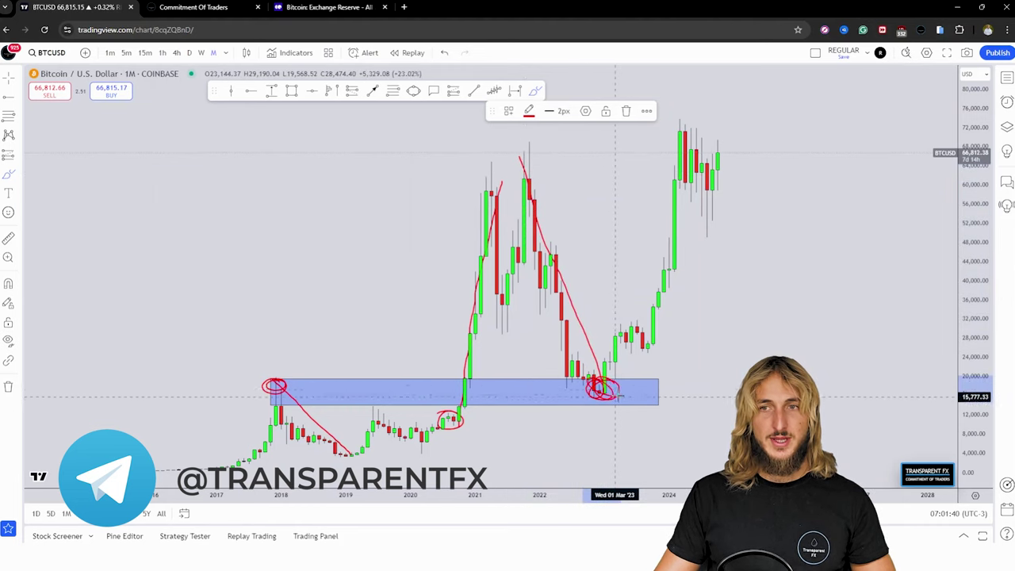
key("Escape")
Step: Brush a line from the late-2022 low up to the 2024 high and circle the candles around April 2024
mouse_move(771, 353)
left_mouse_down()
mouse_move(666, 351)
mouse_move(675, 351)
left_mouse_up()
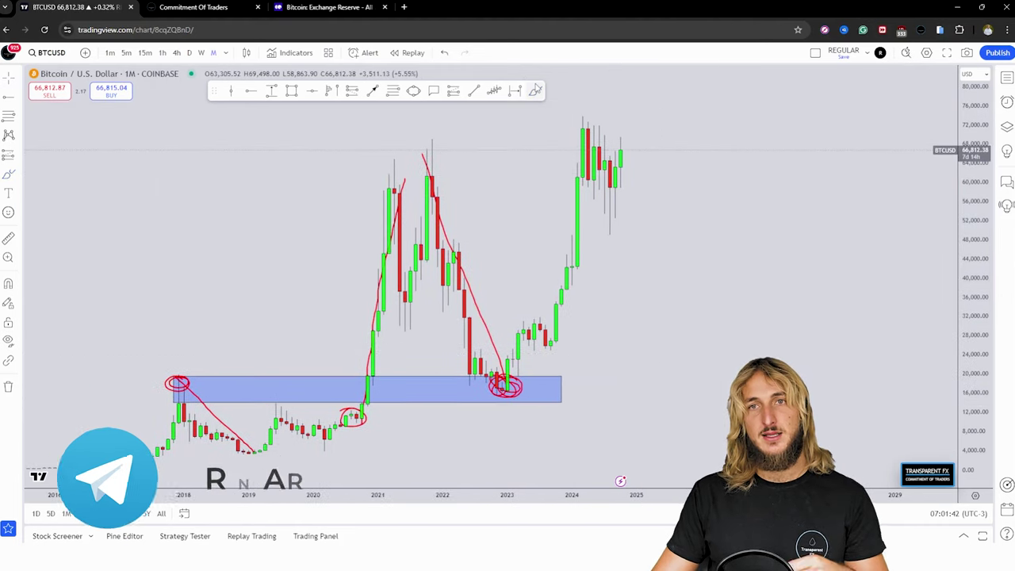
left_click(535, 93)
left_click(536, 92)
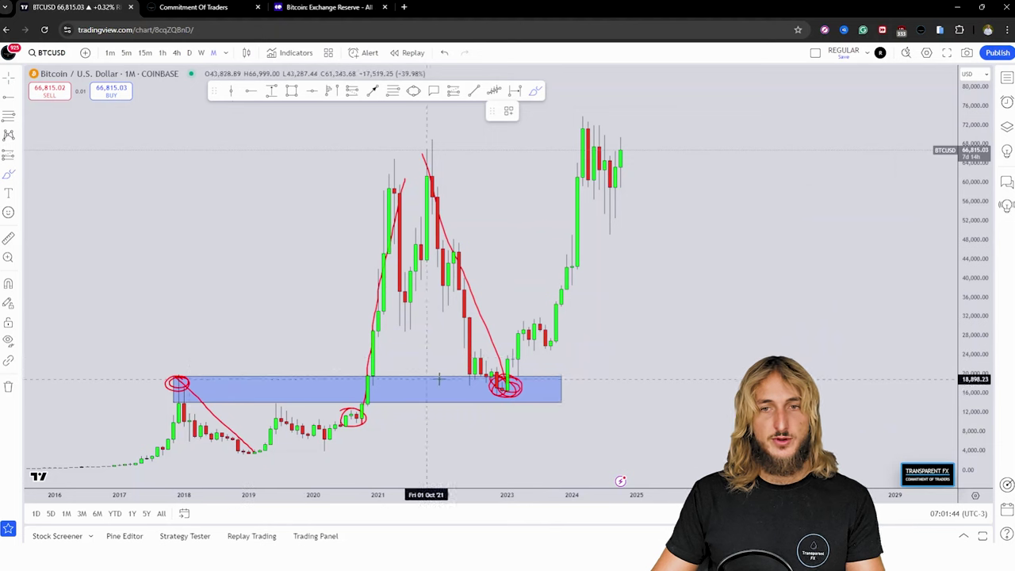
left_click_drag(507, 387, 593, 127)
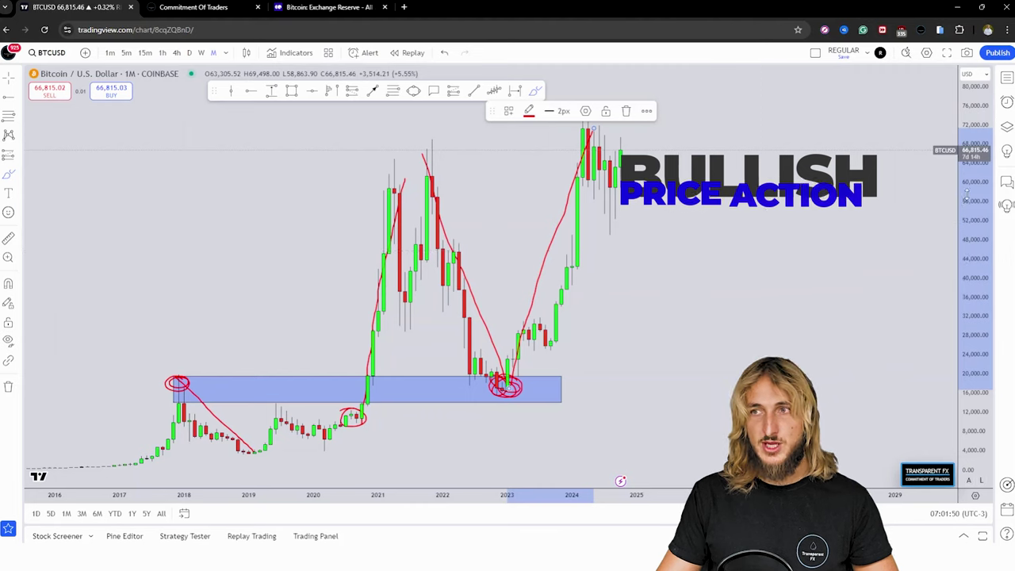
left_click_drag(974, 234, 975, 313)
mouse_move(599, 174)
left_mouse_down()
mouse_move(589, 197)
mouse_move(585, 183)
left_mouse_up()
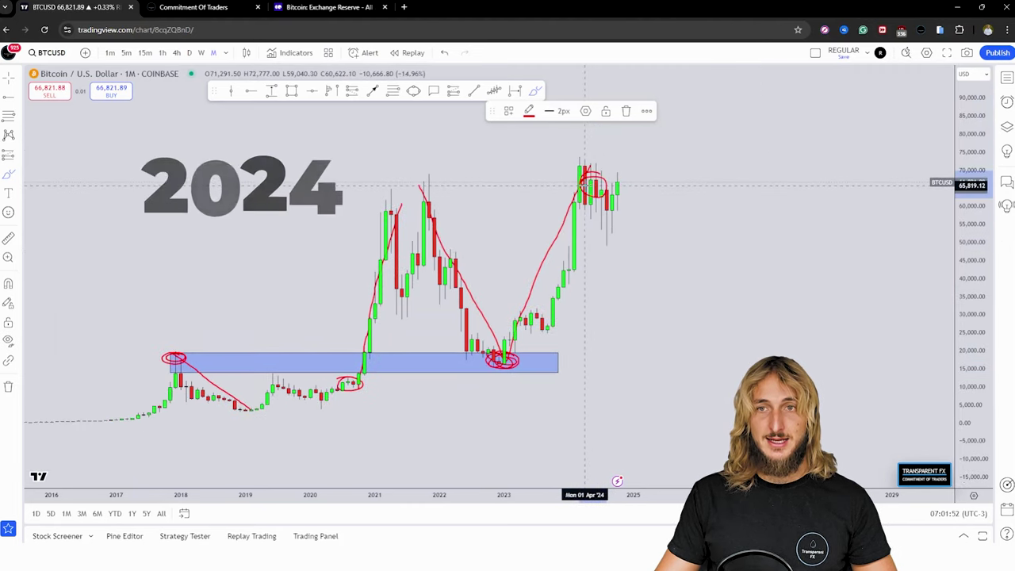
Step: Brush an upward projection from the latest candle to above 105,000 and retrace the 2020 to 2021 rally
left_click_drag(739, 228, 741, 261)
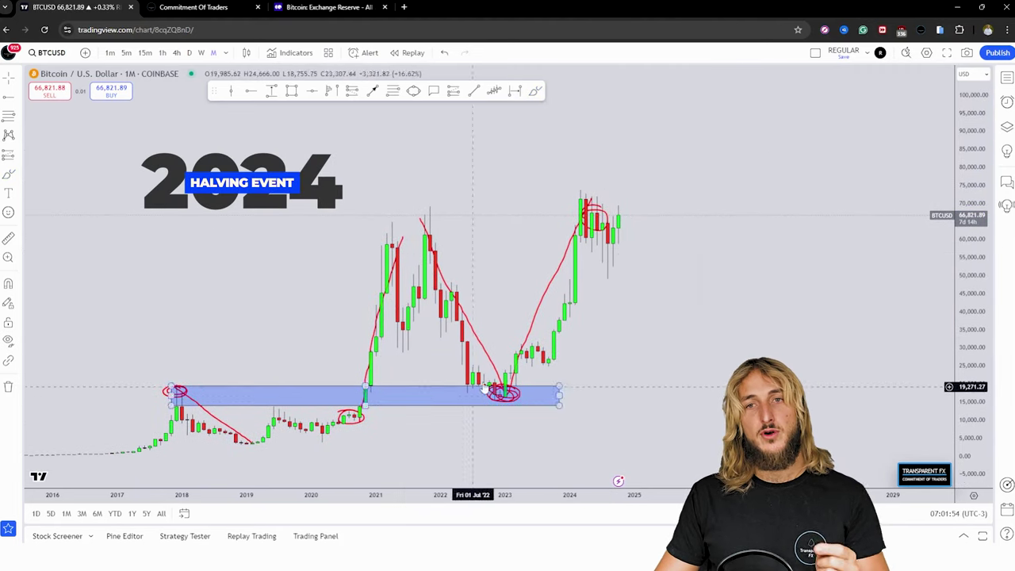
left_click_drag(632, 175, 608, 196)
left_click(535, 91)
left_click_drag(593, 252, 626, 99)
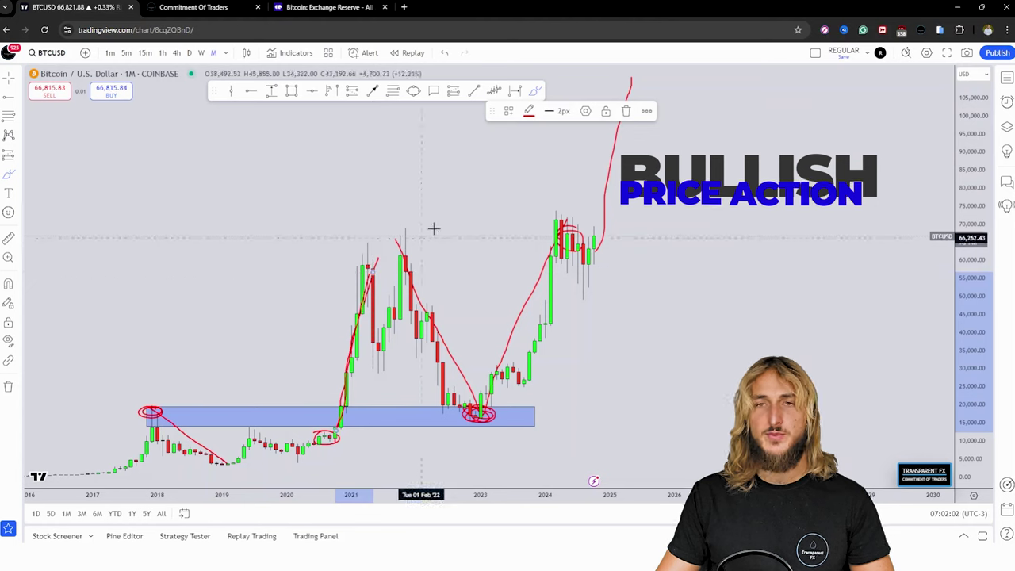
Step: Undo all the red brush strokes, leaving only the candles and the blue rectangle
left_click(444, 53)
left_click(443, 53)
left_click(444, 53)
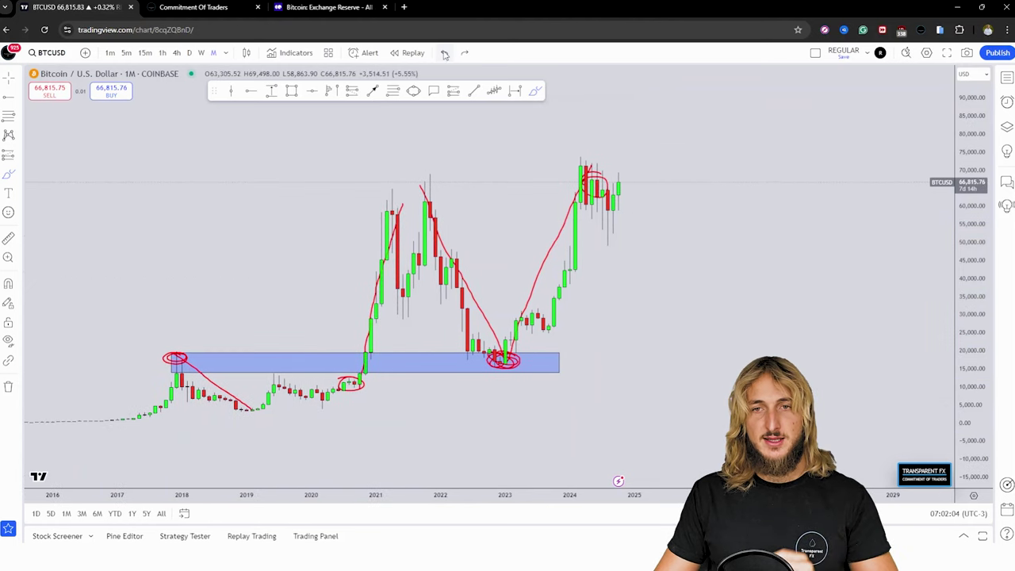
left_click(444, 53)
left_click(444, 53)
left_click(444, 53)
left_click(444, 53)
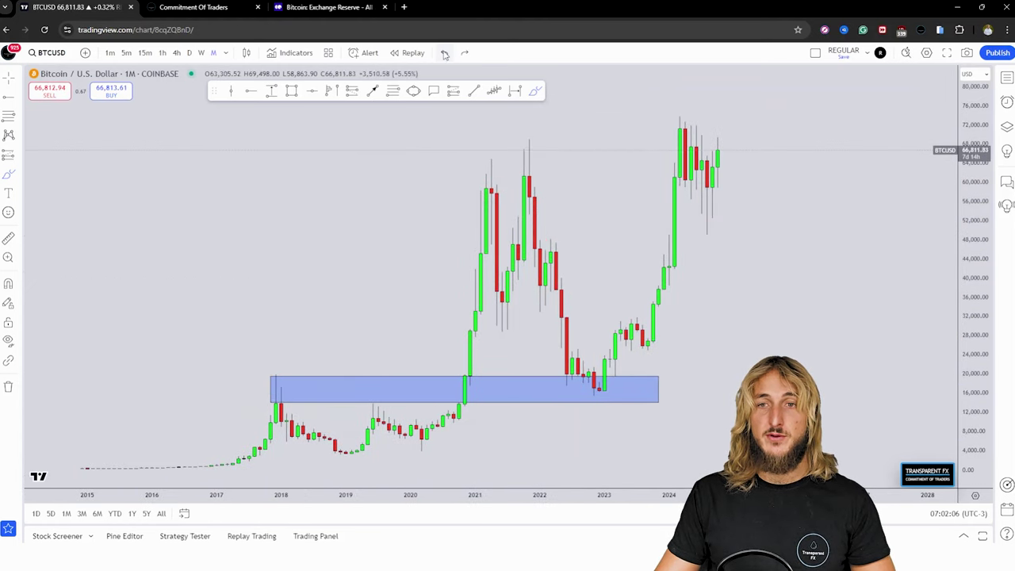
Step: Delete the blue rectangle drawn across the 2017 high
left_click_drag(779, 282, 673, 329)
left_click(586, 415)
left_click(648, 112)
left_click(478, 463)
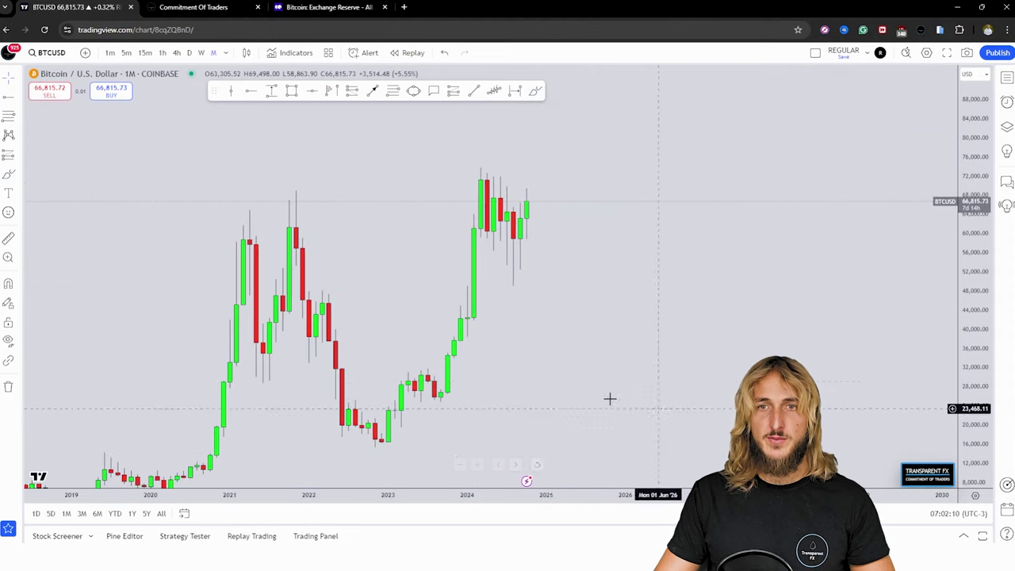
Step: Brush the impulse from August 2023 up to the 2024 high and the correction into September 2024, and delete the stroke
left_click(535, 91)
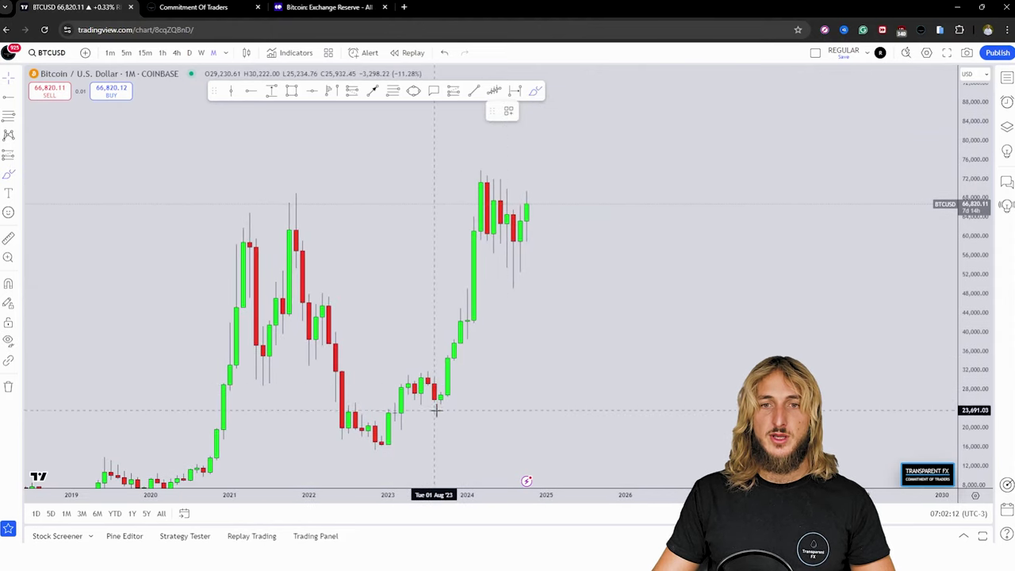
mouse_move(435, 407)
left_mouse_down()
mouse_move(486, 183)
mouse_move(520, 267)
left_mouse_up()
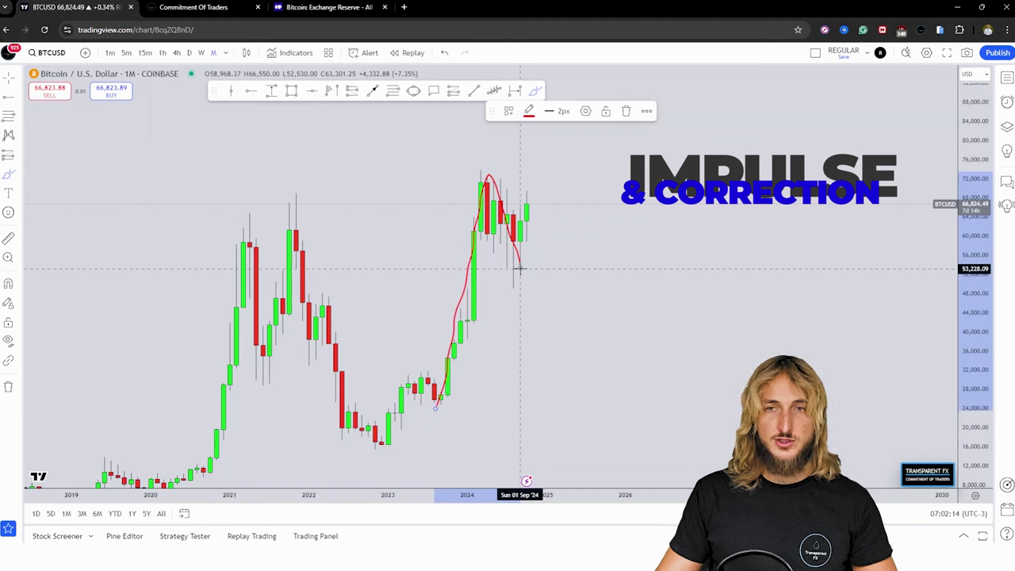
left_click(625, 110)
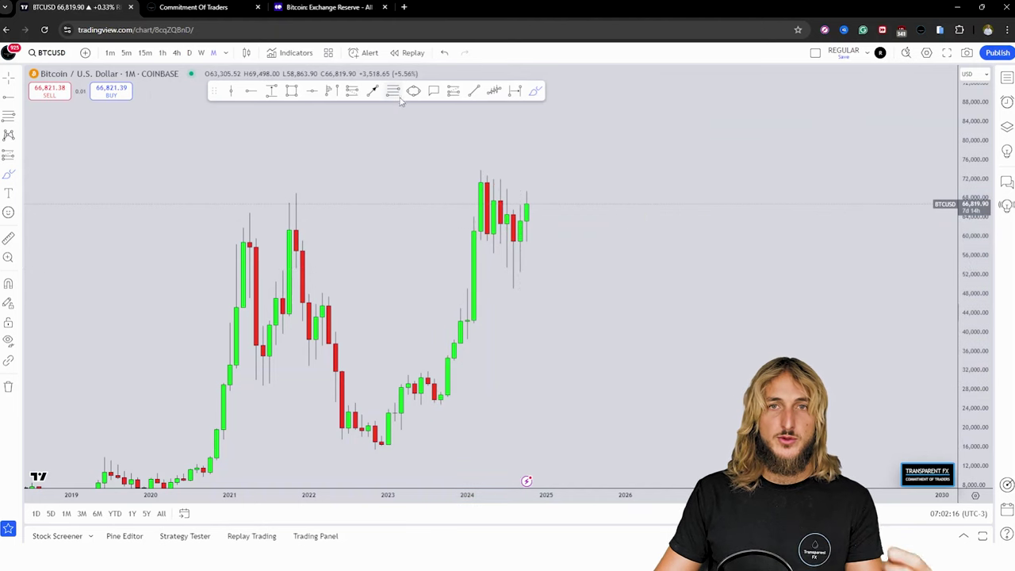
Step: Place a Fibonacci retracement from the October 2023 low at about 25,140 to the 2024 high at about 73,848
mouse_move(447, 404)
left_mouse_down()
mouse_move(489, 170)
mouse_move(480, 171)
left_mouse_up()
left_click(483, 140)
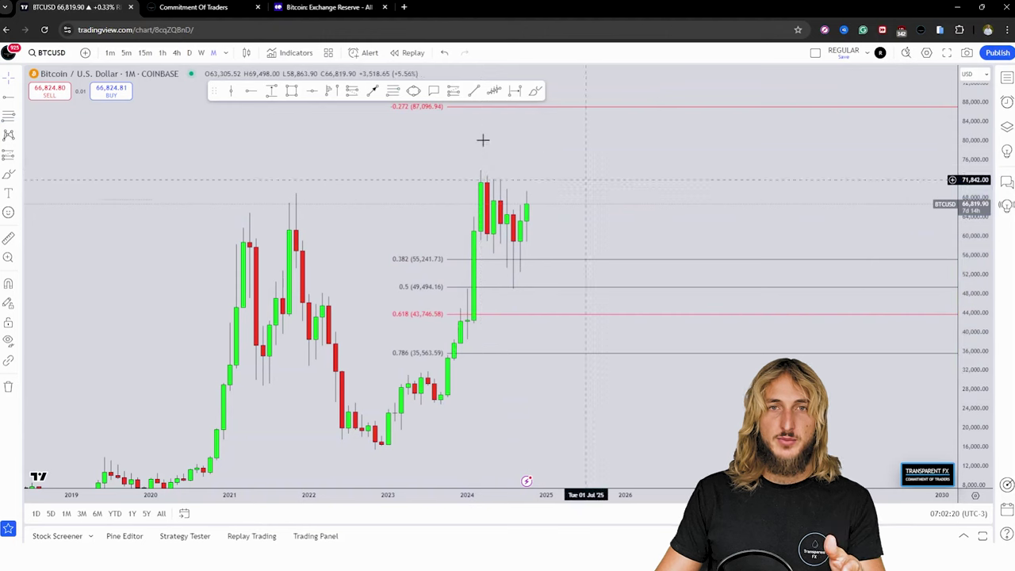
Step: Draw a rectangle from May 2024 between the 0.382 and 0.5 Fibonacci levels, and delete the Fibonacci retracement
left_click(291, 91)
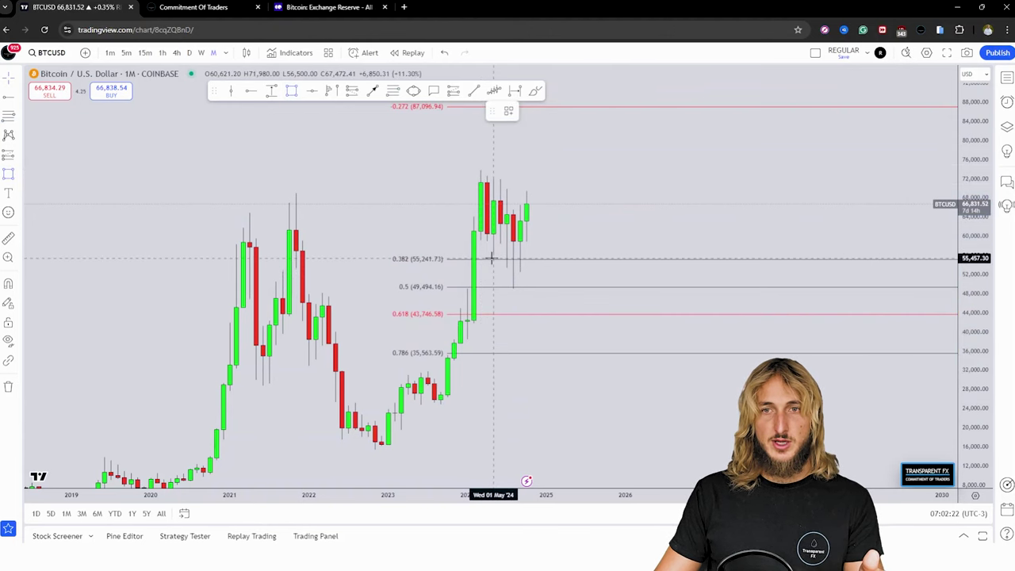
mouse_move(492, 258)
left_mouse_down()
mouse_move(547, 267)
mouse_move(586, 288)
mouse_move(572, 285)
left_mouse_up()
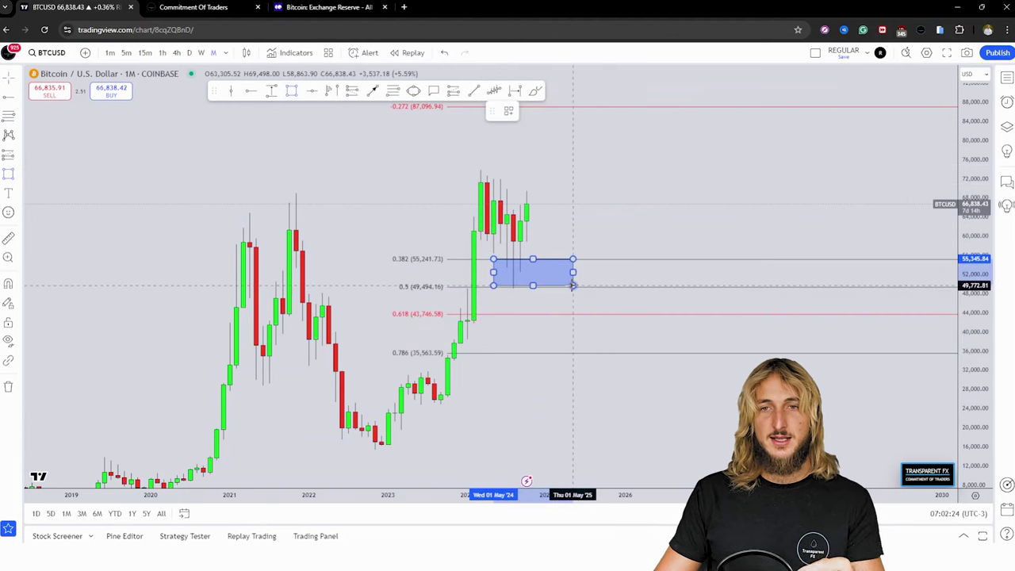
left_click(598, 414)
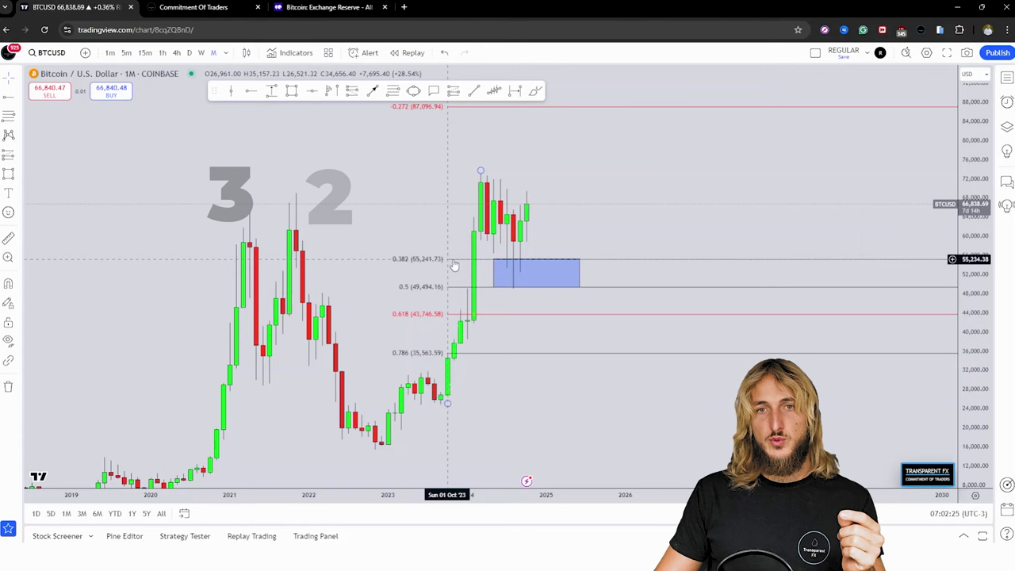
left_click(488, 290)
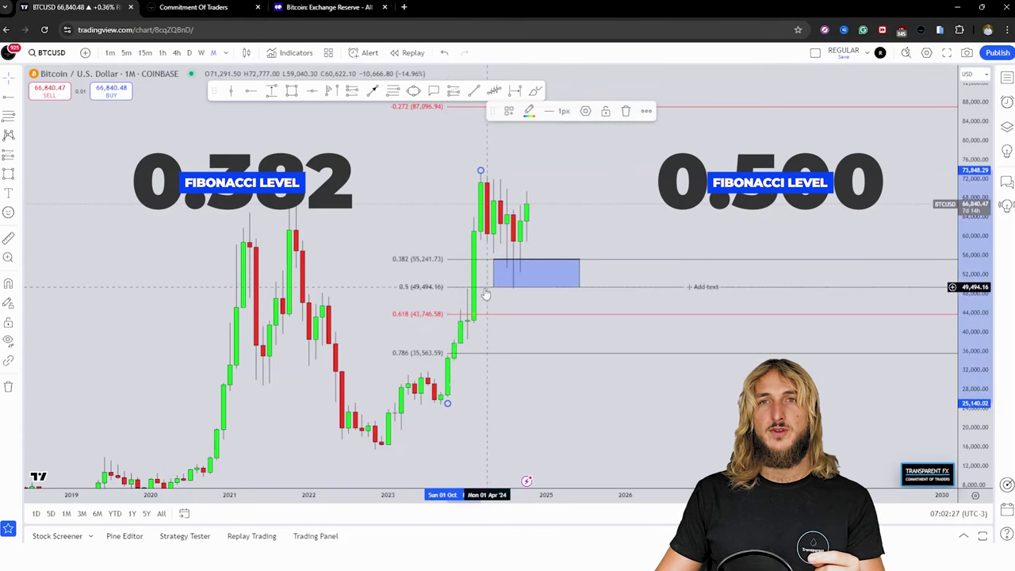
left_click(626, 111)
Step: Brush circles around the candle lows inside the blue rectangle and a rising projection from there to about 84,000
mouse_move(505, 266)
left_mouse_down()
mouse_move(525, 268)
mouse_move(515, 261)
mouse_move(533, 213)
left_mouse_up()
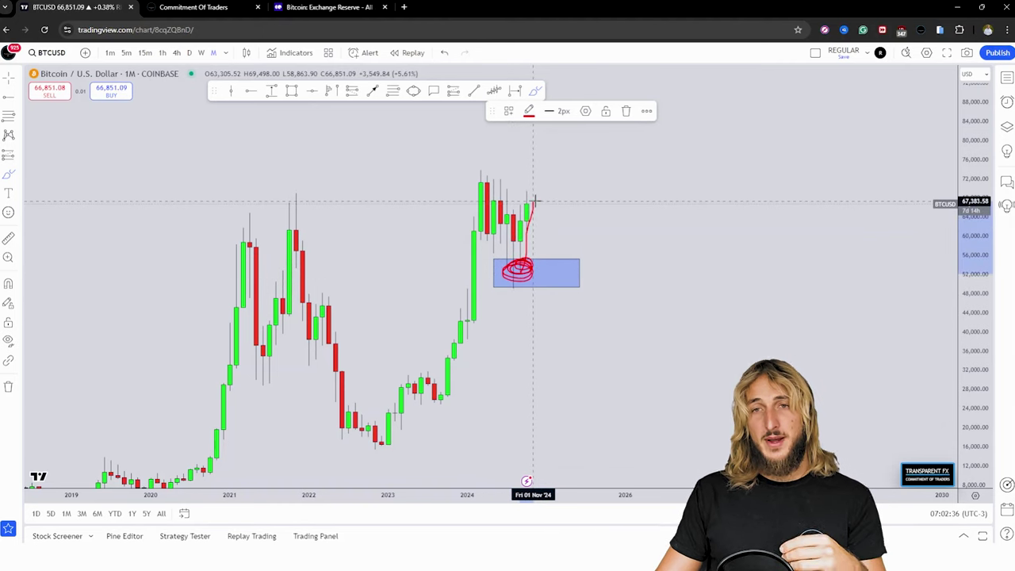
left_click_drag(534, 202, 553, 124)
left_click_drag(630, 245, 623, 318)
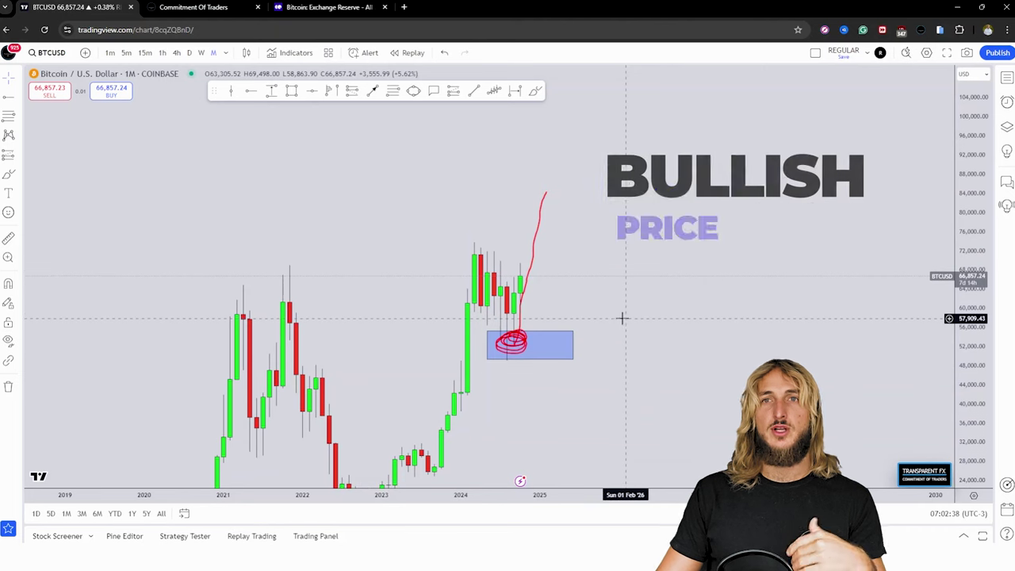
Step: Delete the rising brush line and the brushed circles inside the blue rectangle
left_click(534, 256)
key("Delete")
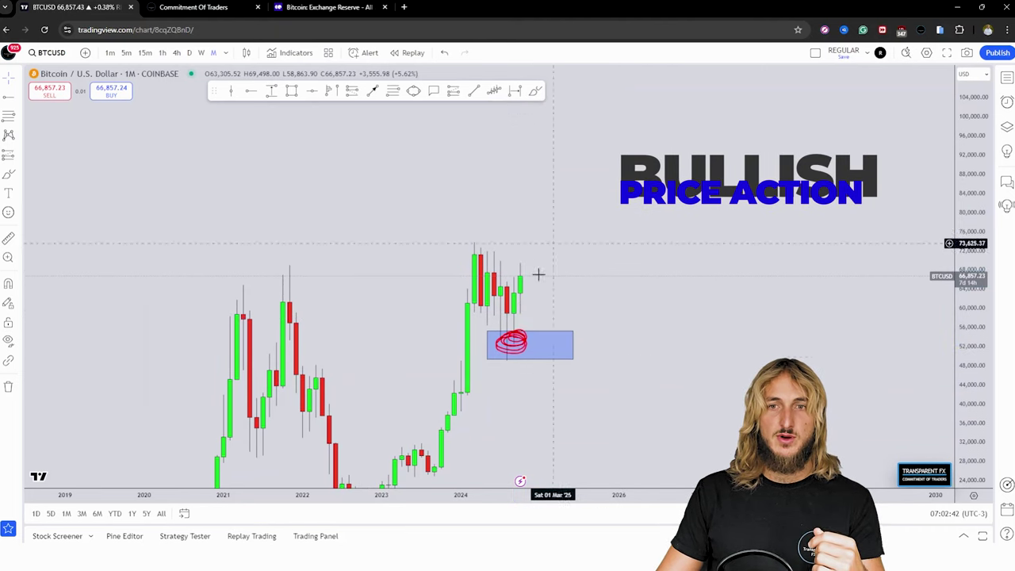
left_click(525, 342)
key("Delete")
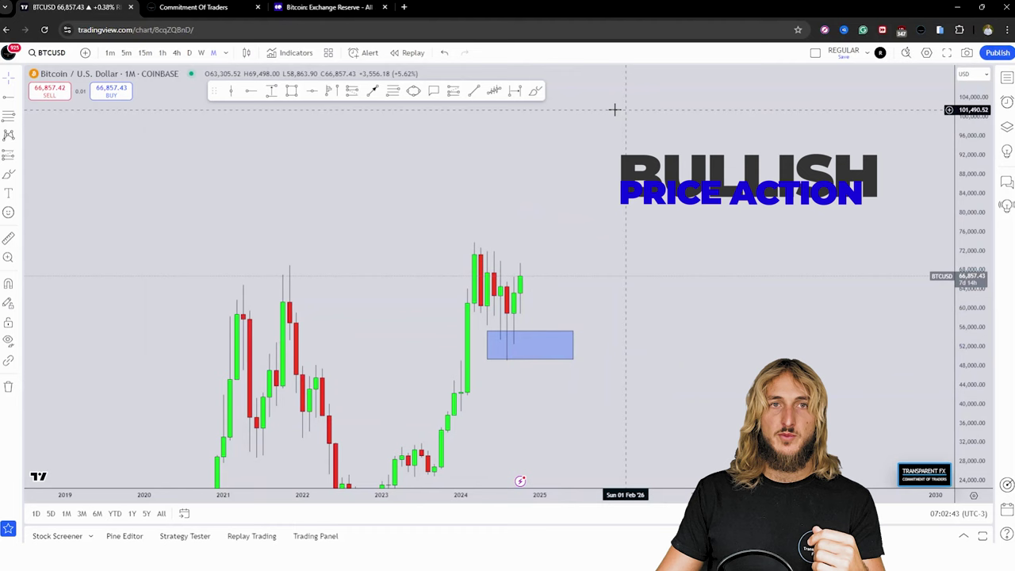
Step: Switch the chart to the weekly timeframe and delete the blue rectangle
left_click(201, 53)
right_click(646, 272)
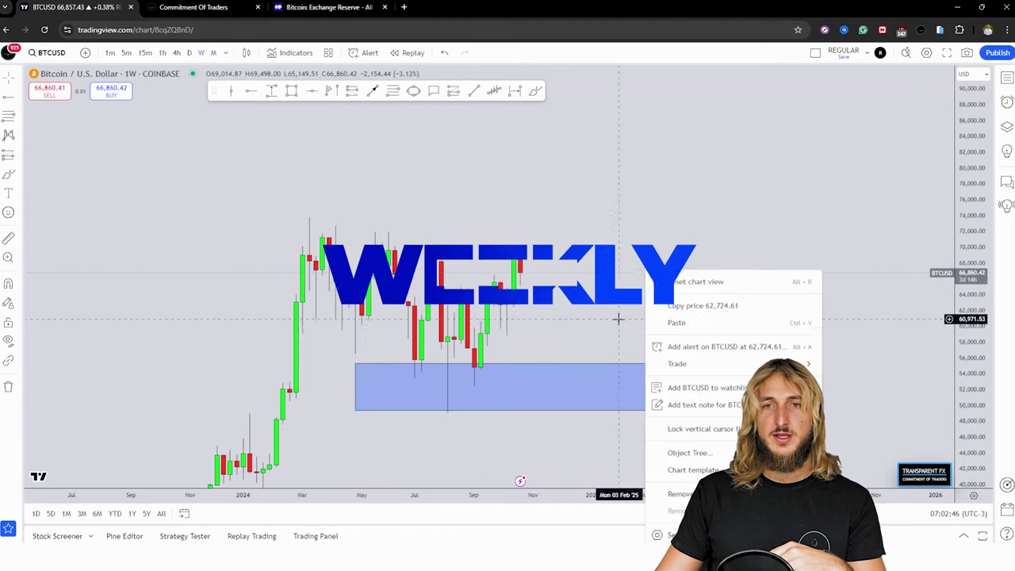
left_click(557, 360)
left_click(644, 109)
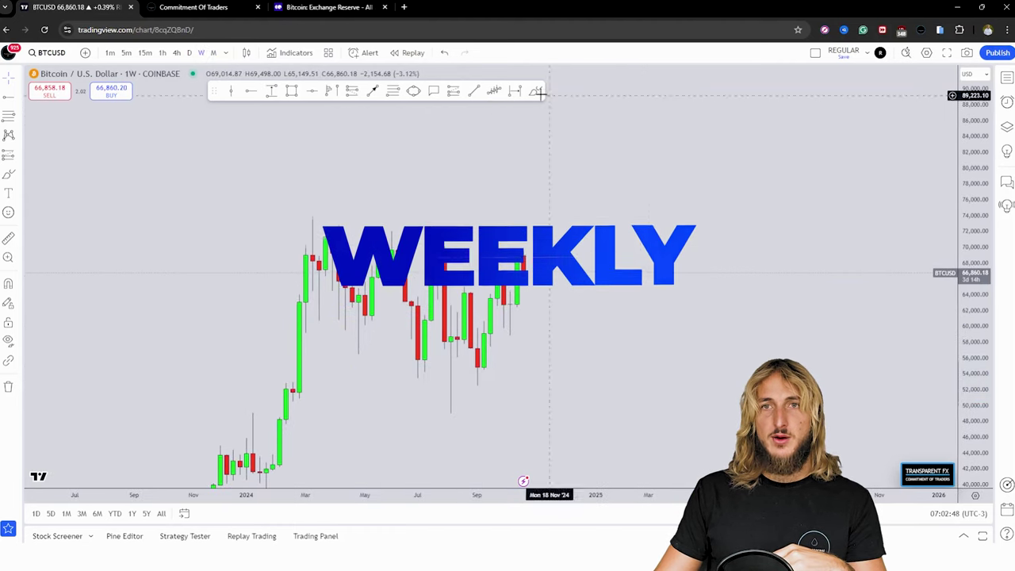
Step: Draw a descending trend line from the 11 March 2024 high at about 73,780 to about 63,670 on 9 December 2024
left_click(469, 92)
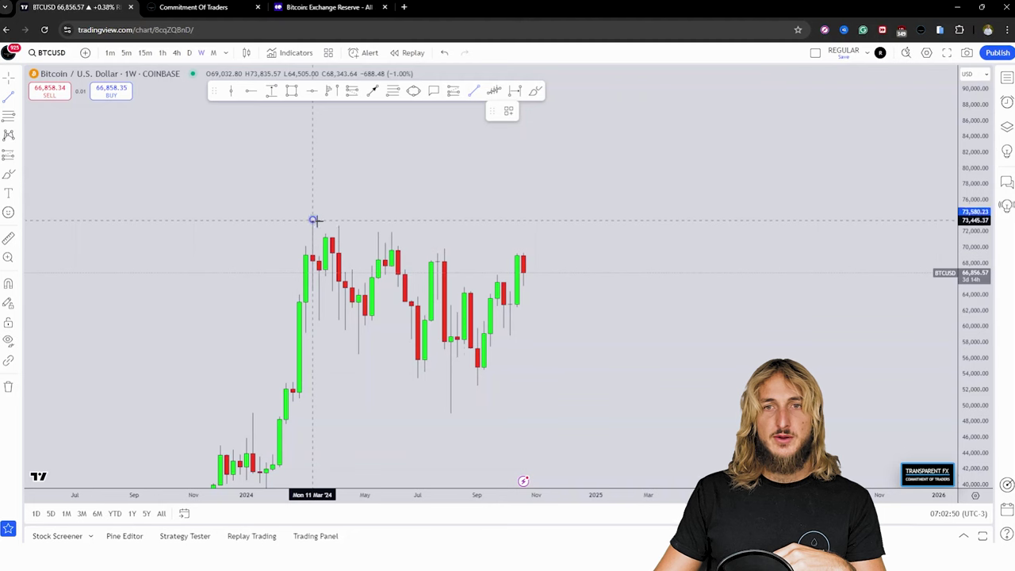
left_click(570, 297)
left_click_drag(615, 337, 665, 345)
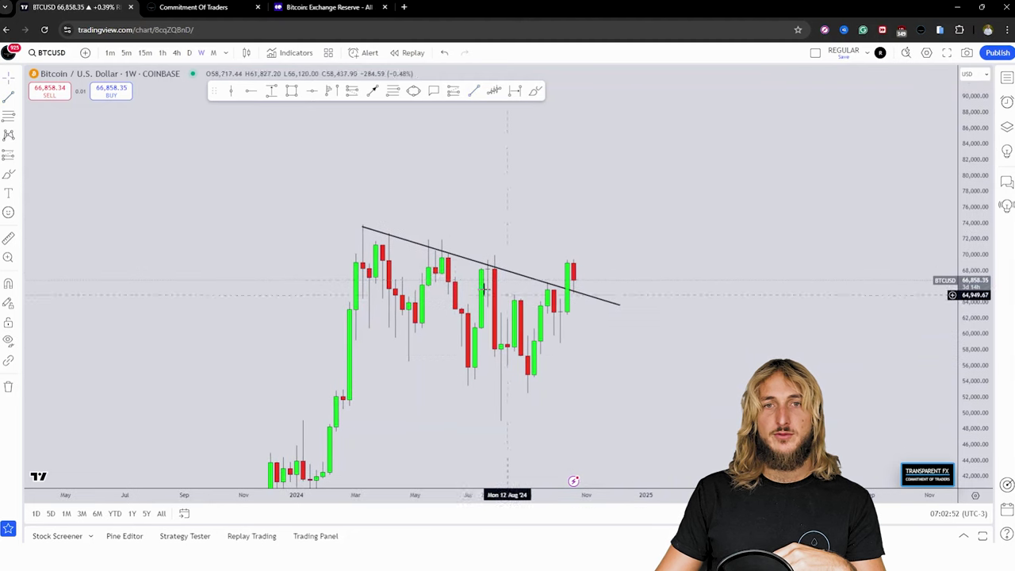
left_click(363, 227)
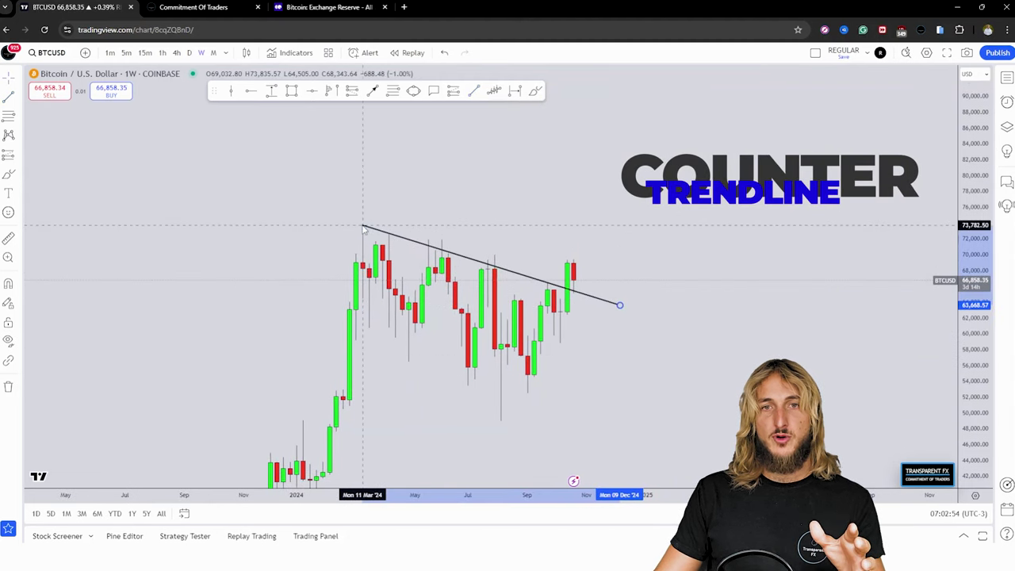
left_click(701, 301)
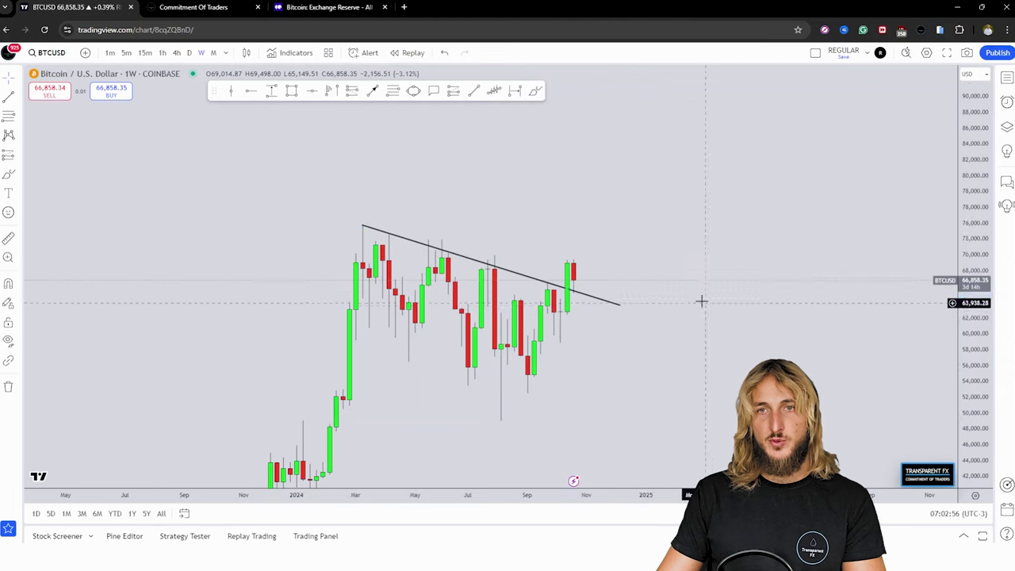
Step: Brush a circle where the latest weekly candle retests the trend line and a rising projection to about 74,500, and undo the strokes
left_click_drag(700, 301, 672, 290)
left_click(535, 93)
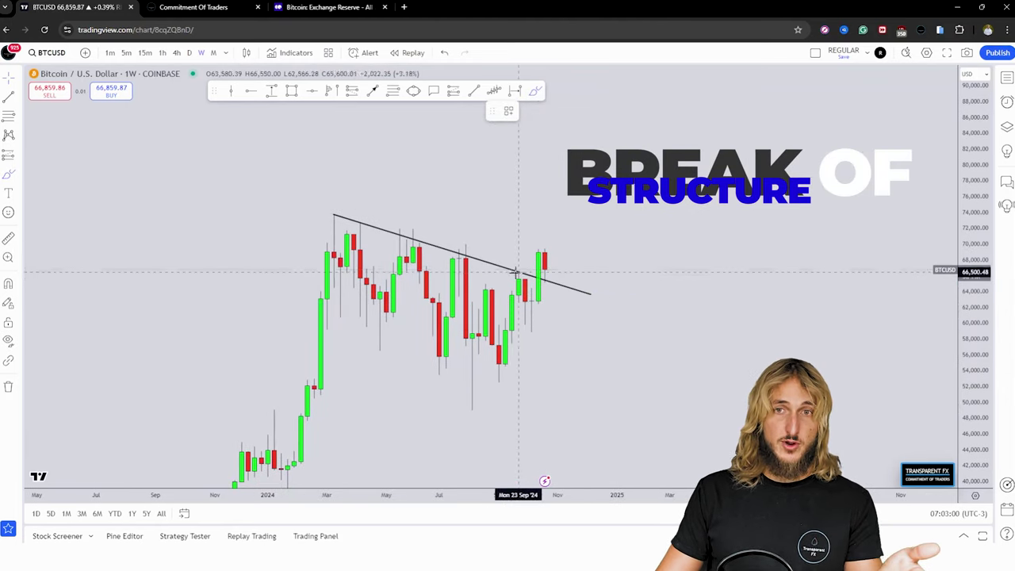
left_click_drag(554, 279, 539, 277)
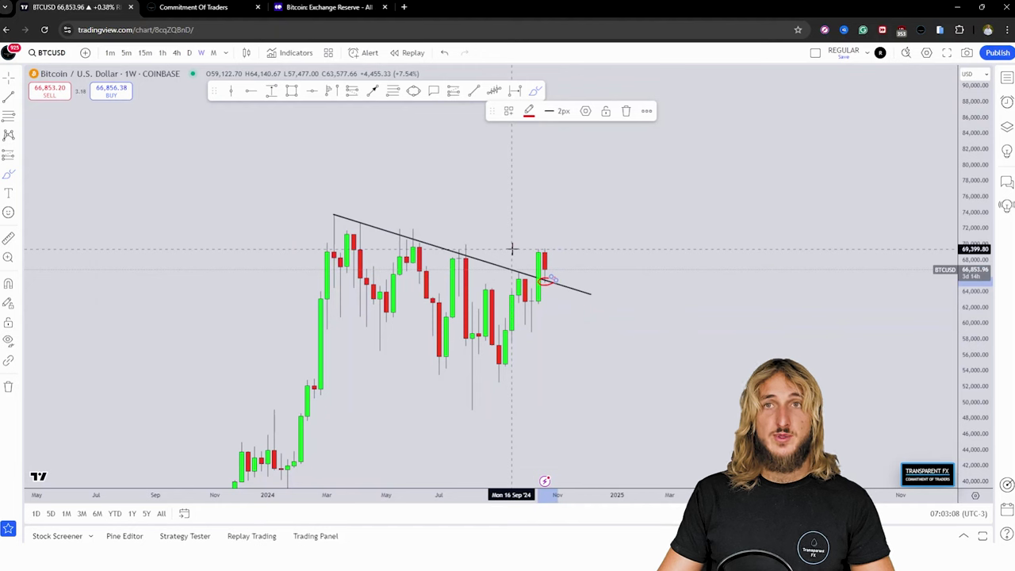
left_click_drag(559, 252, 568, 208)
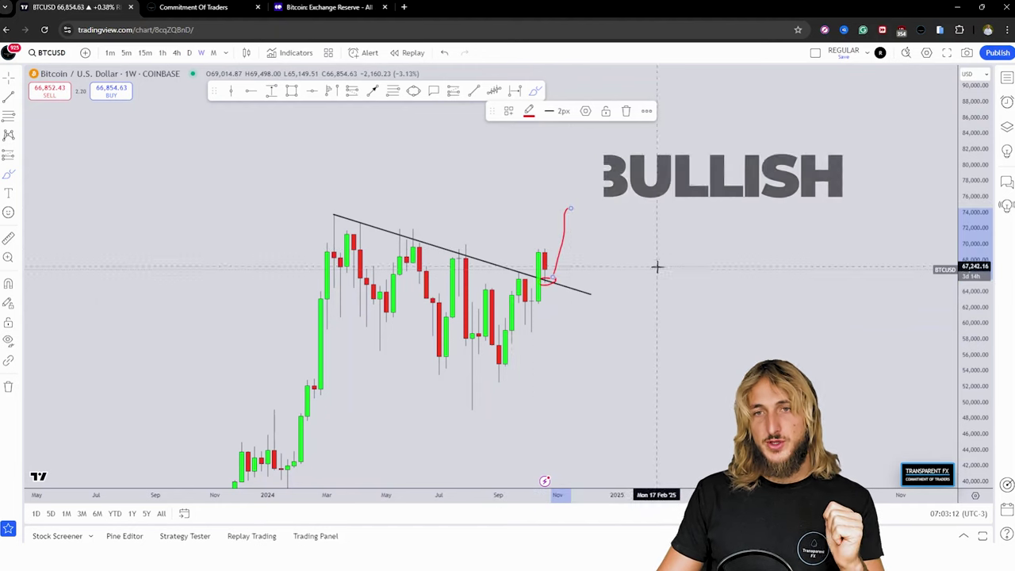
left_click(444, 52)
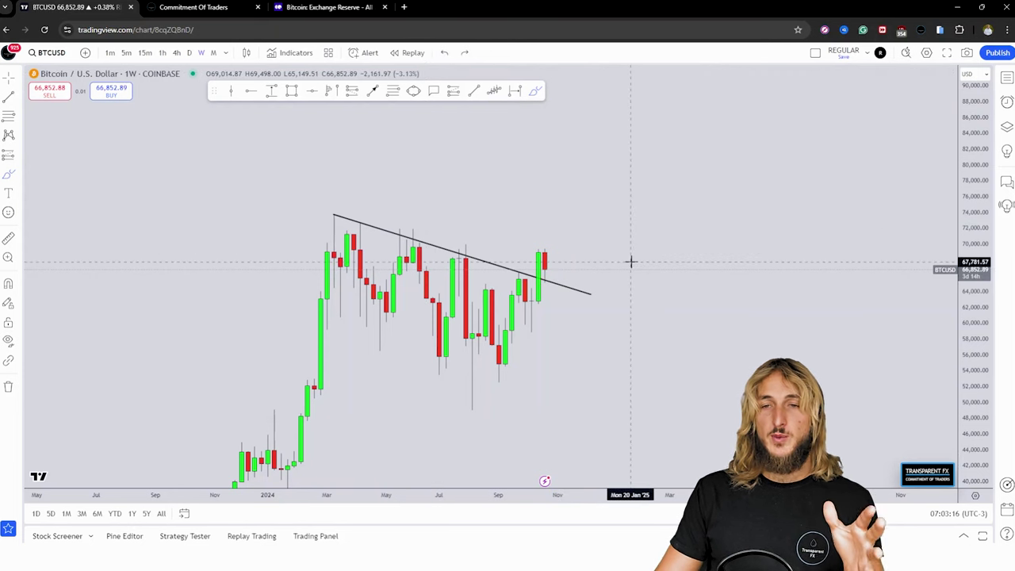
Step: Draw a blue rectangle from 16 September to about 25 November 2024 between roughly 66,400 and 65,250, around the broken high
left_click(588, 294)
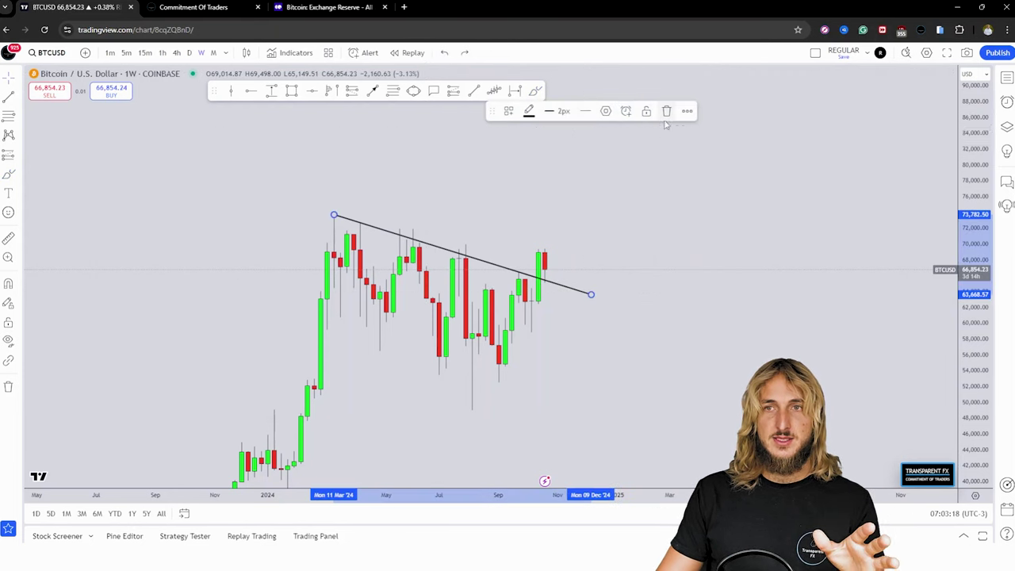
left_click(291, 91)
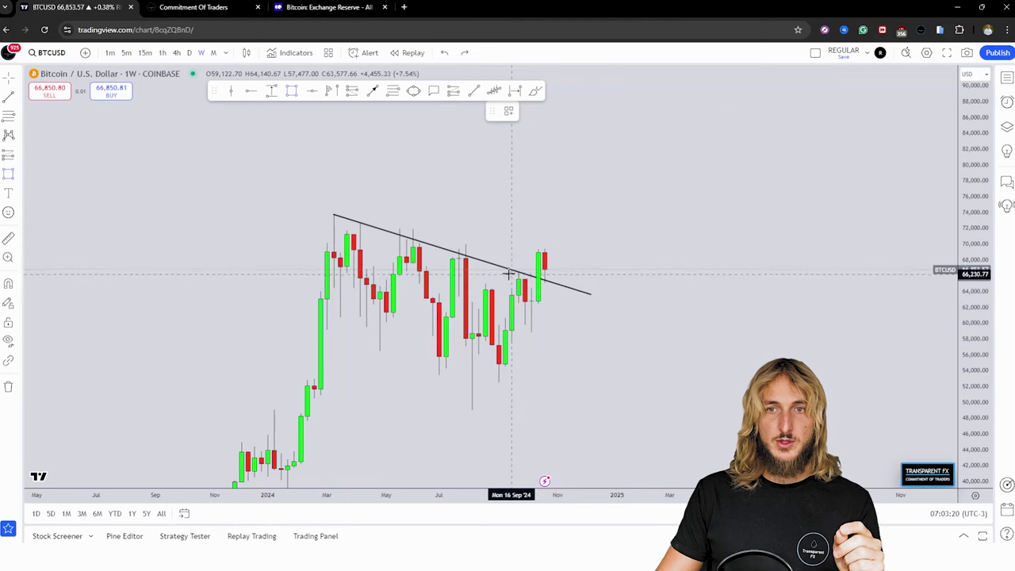
left_click(510, 271)
left_click(578, 283)
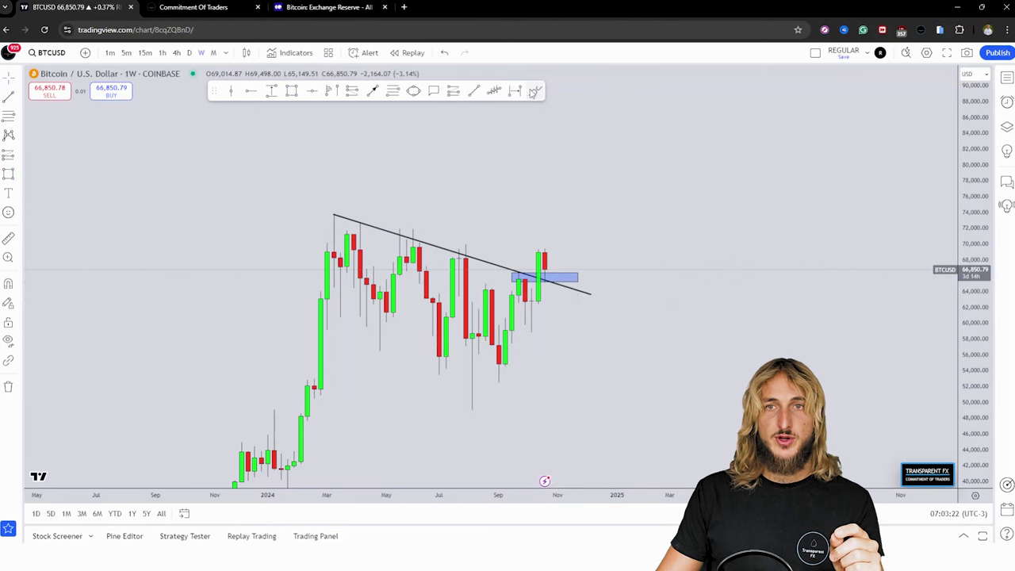
Step: Brush circles around the broken high and its retest inside the rectangle plus a rise to about 78,000, and undo the strokes
left_click_drag(506, 274, 519, 273)
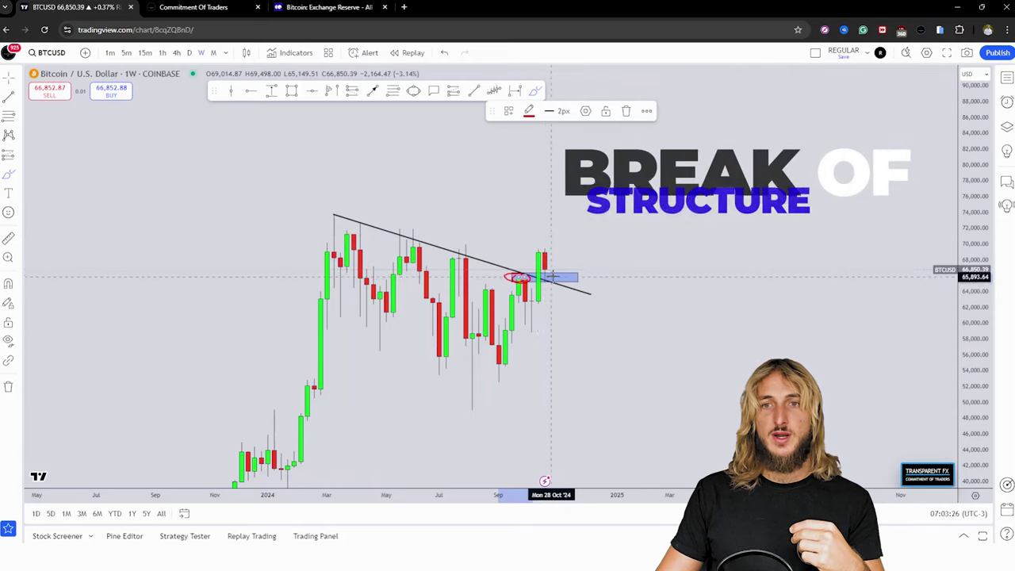
left_click_drag(551, 278, 557, 180)
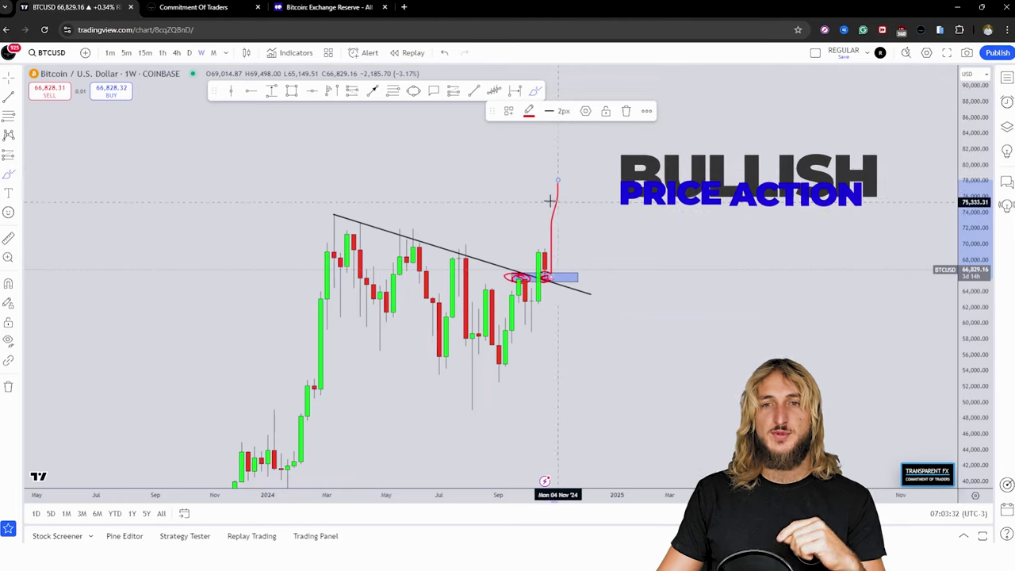
left_click(449, 54)
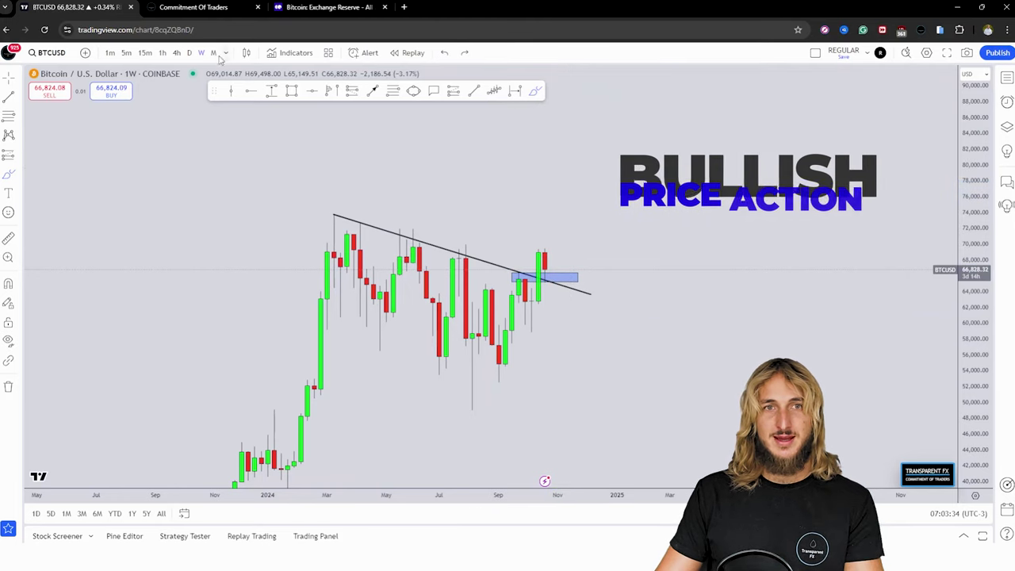
Step: Switch the chart to the daily timeframe and delete the blue rectangle and the descending trend line
left_click(190, 53)
left_click_drag(976, 463, 977, 234)
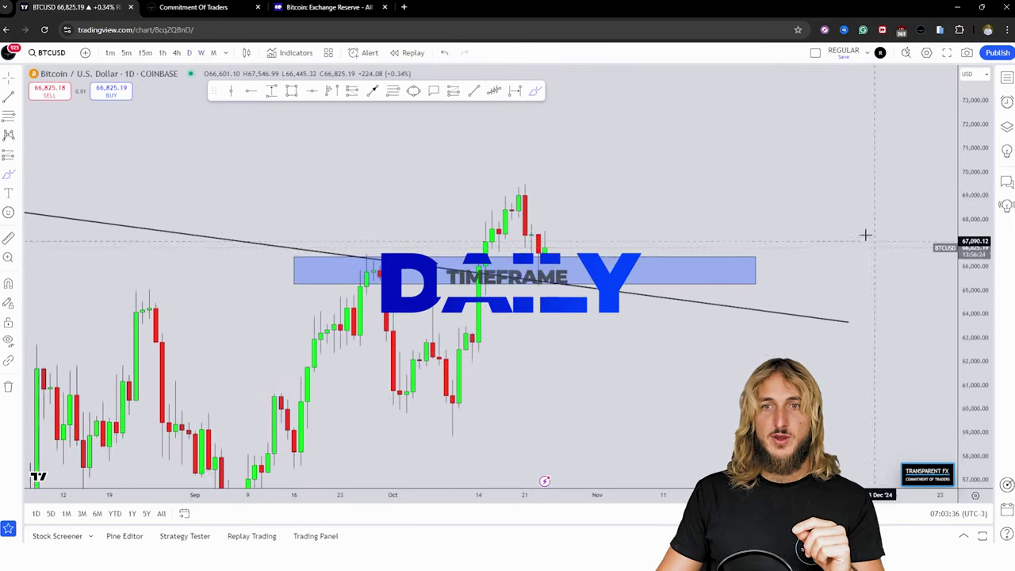
left_click_drag(733, 242, 724, 288)
left_click(615, 308)
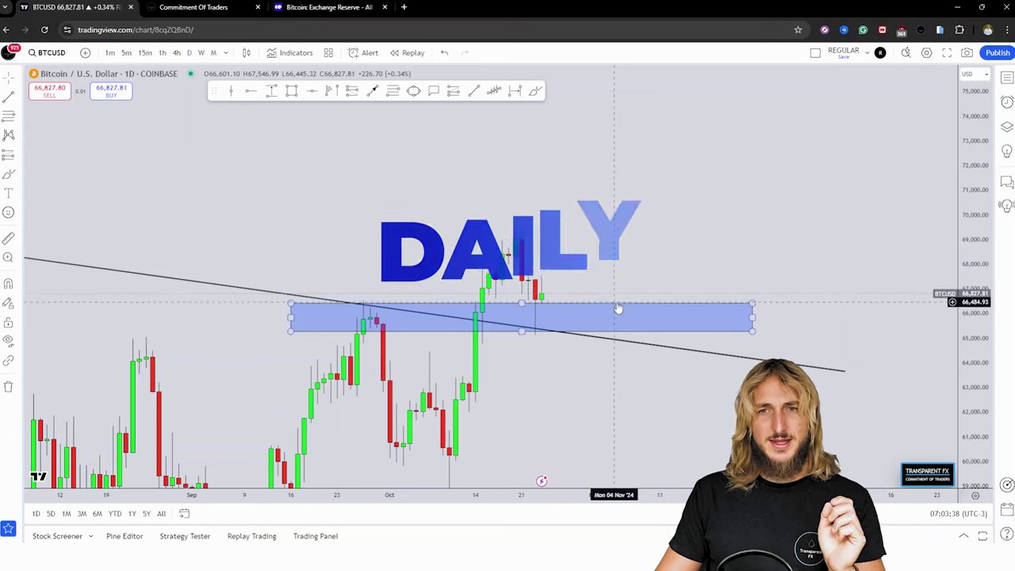
left_click(646, 107)
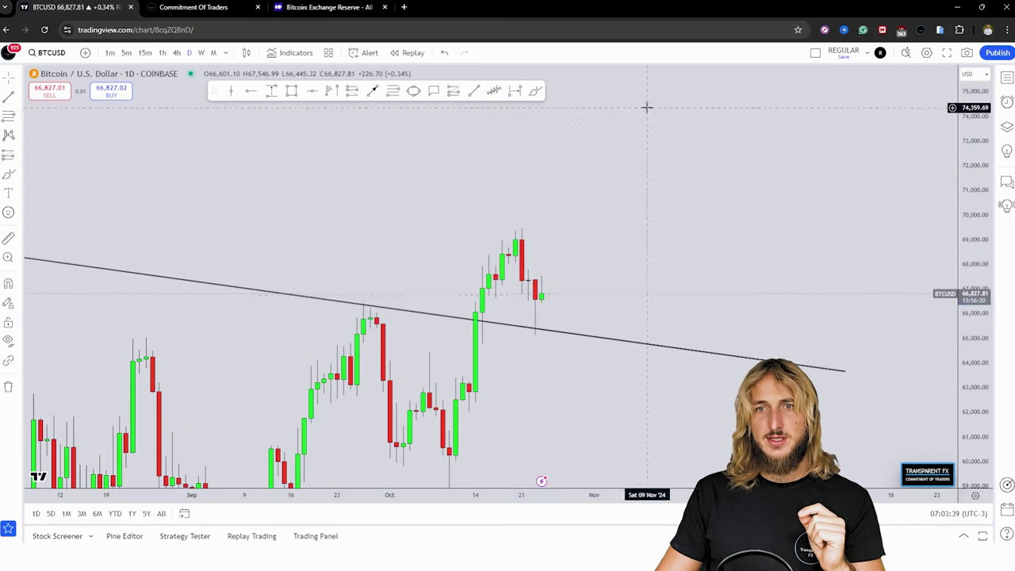
left_click(596, 343)
left_click(665, 114)
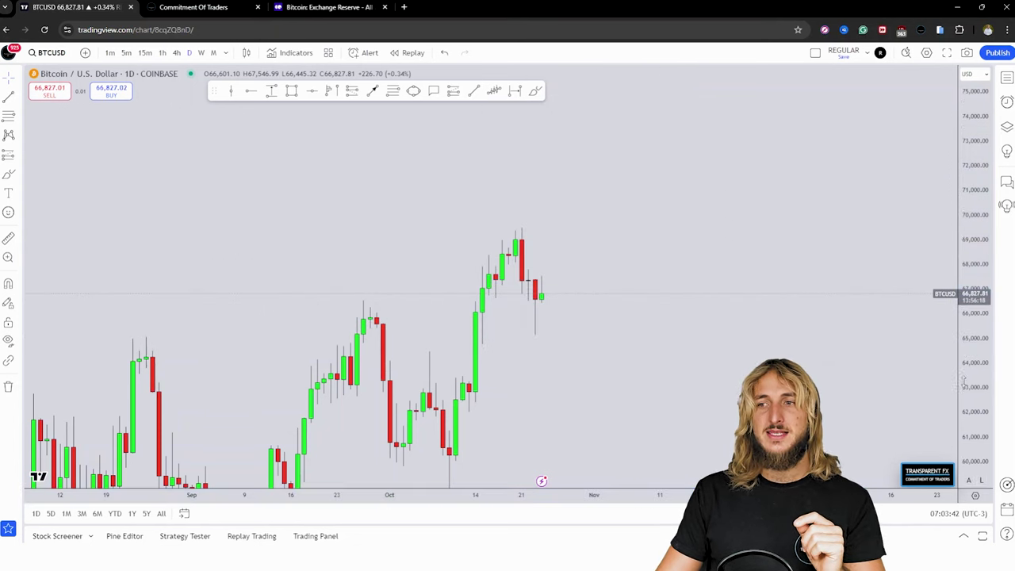
Step: Brush the price swings from 17 October 2024 over the high near 69,500, circling the lows near 68,000 and 66,600
left_click_drag(962, 381, 963, 283)
left_click_drag(890, 281, 903, 297)
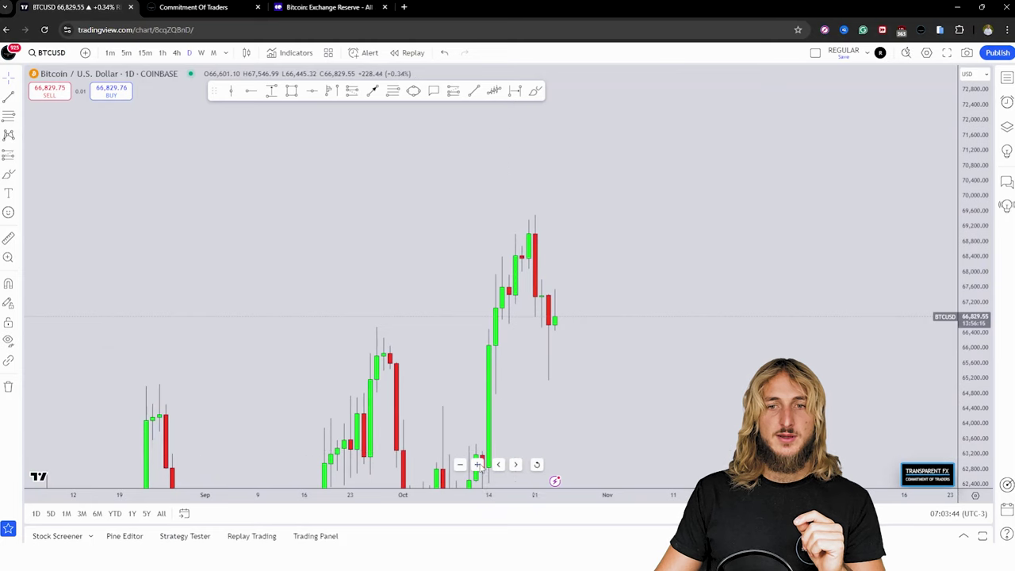
left_click(478, 464)
left_click_drag(618, 381, 795, 379)
left_click_drag(966, 387, 966, 356)
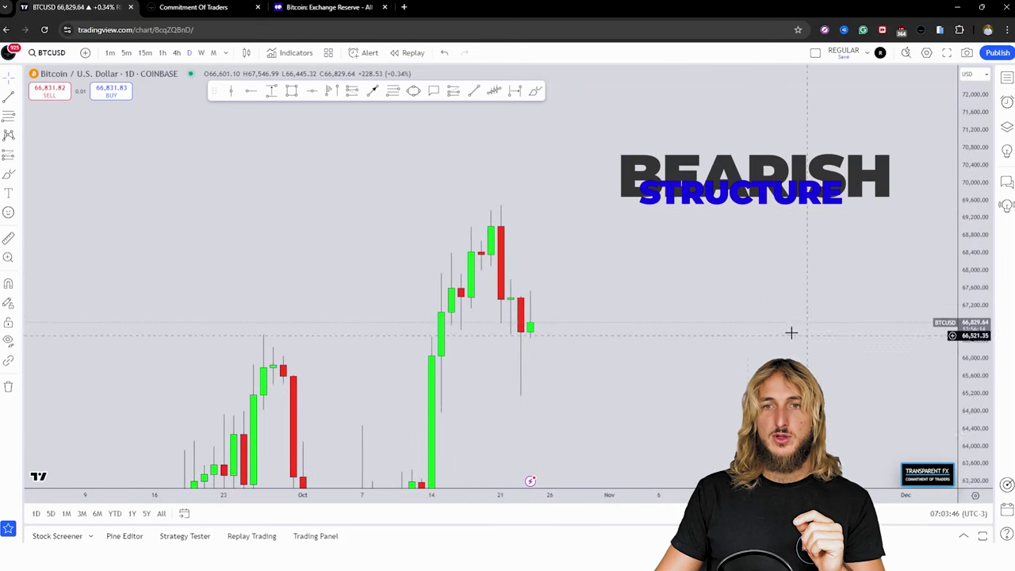
left_click_drag(791, 333, 775, 316)
left_click(535, 90)
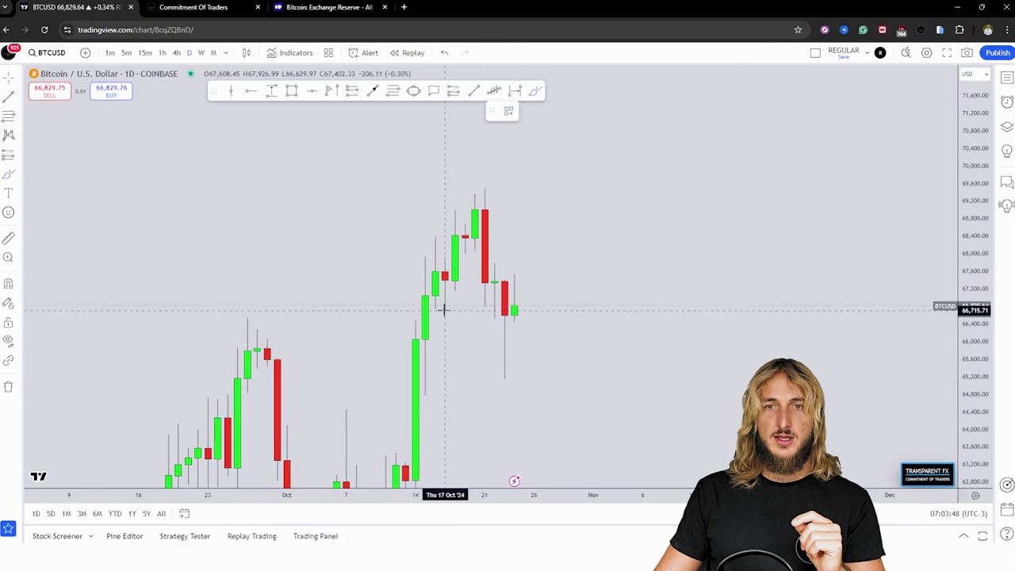
left_click_drag(443, 311, 444, 231)
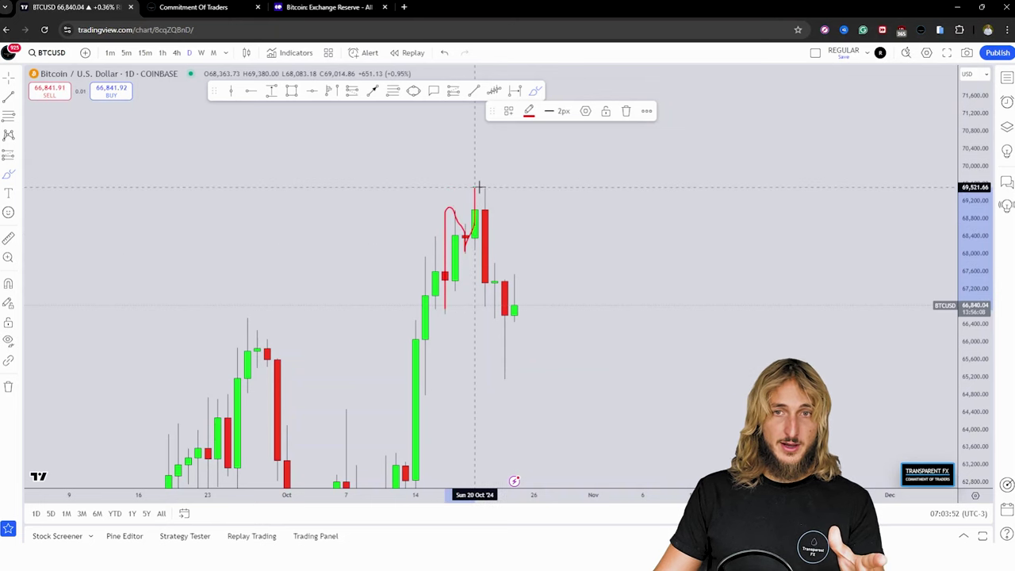
left_click_drag(485, 276, 484, 318)
left_click_drag(473, 250, 457, 254)
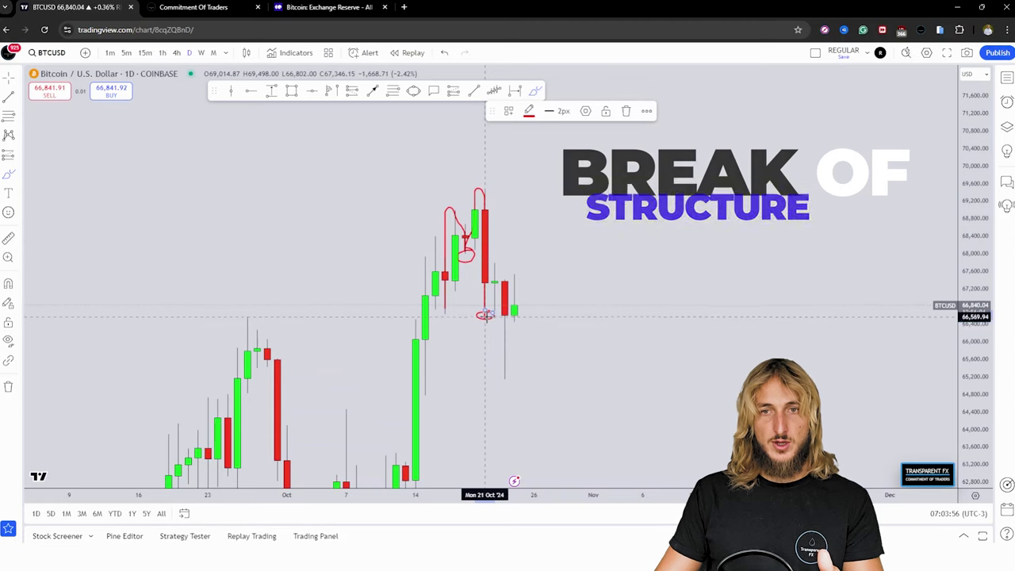
Step: Brush the circled lower highs and lows down to a target near 64,700, plus an alternative zigzag rise to about 70,500
mouse_move(486, 312)
left_mouse_down()
mouse_move(497, 259)
mouse_move(503, 364)
mouse_move(523, 277)
mouse_move(546, 389)
left_mouse_up()
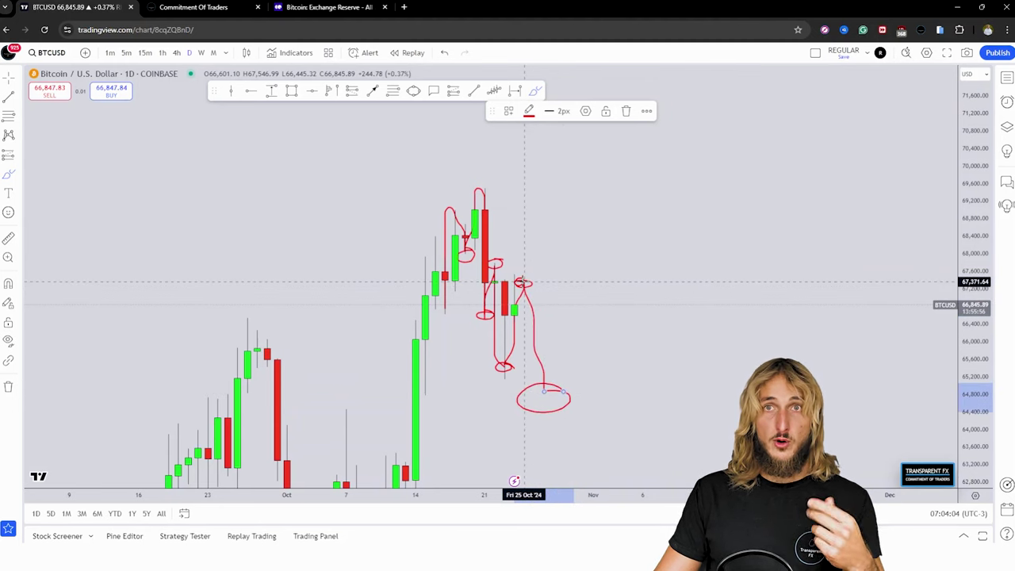
mouse_move(531, 302)
left_mouse_down()
mouse_move(539, 229)
mouse_move(585, 208)
mouse_move(640, 145)
left_mouse_up()
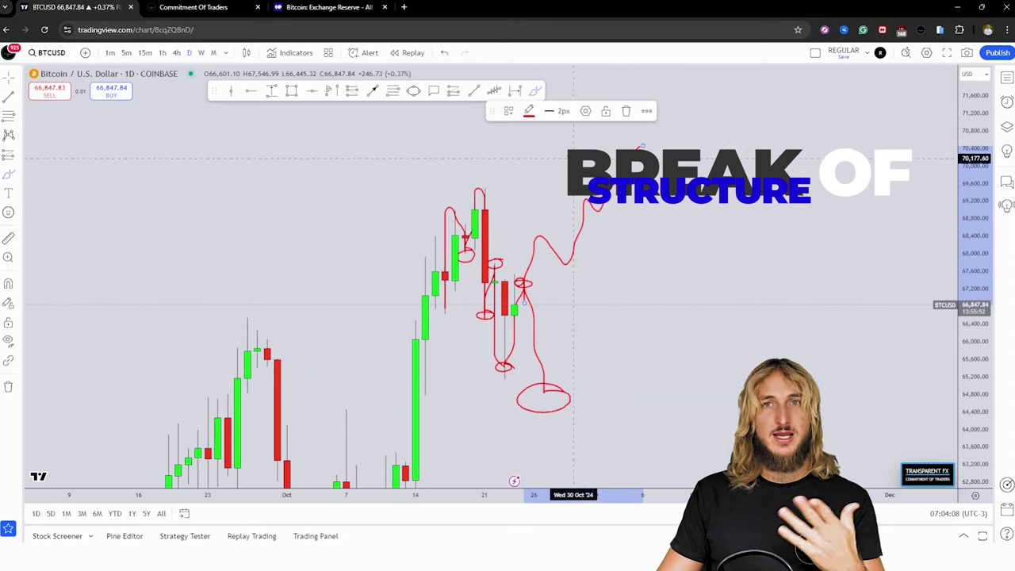
Step: Undo all the brush strokes on the daily chart
left_click(444, 52)
left_click(445, 53)
left_click(444, 52)
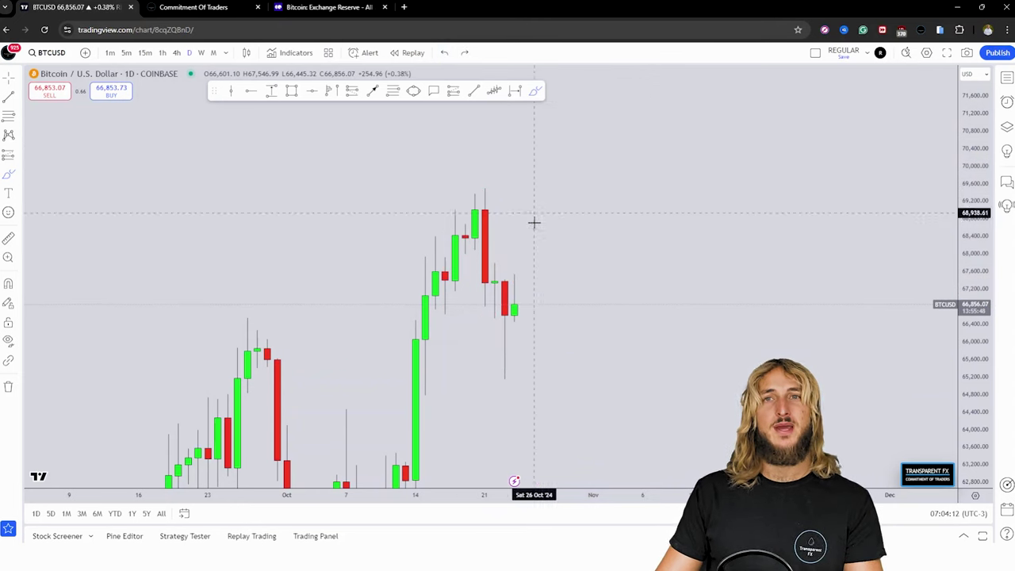
scroll(920, 175, "down", 3)
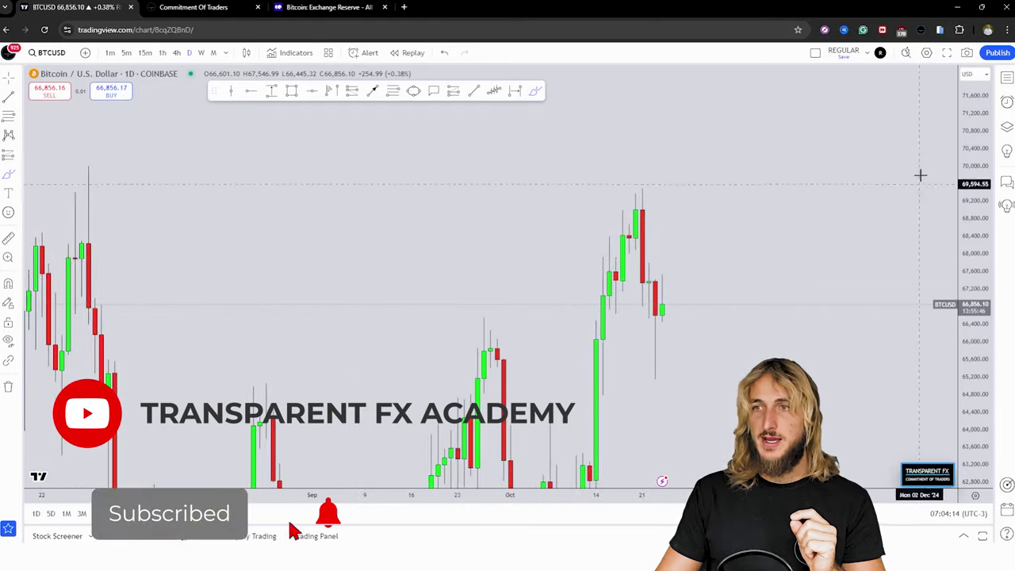
left_click_drag(974, 182, 974, 412)
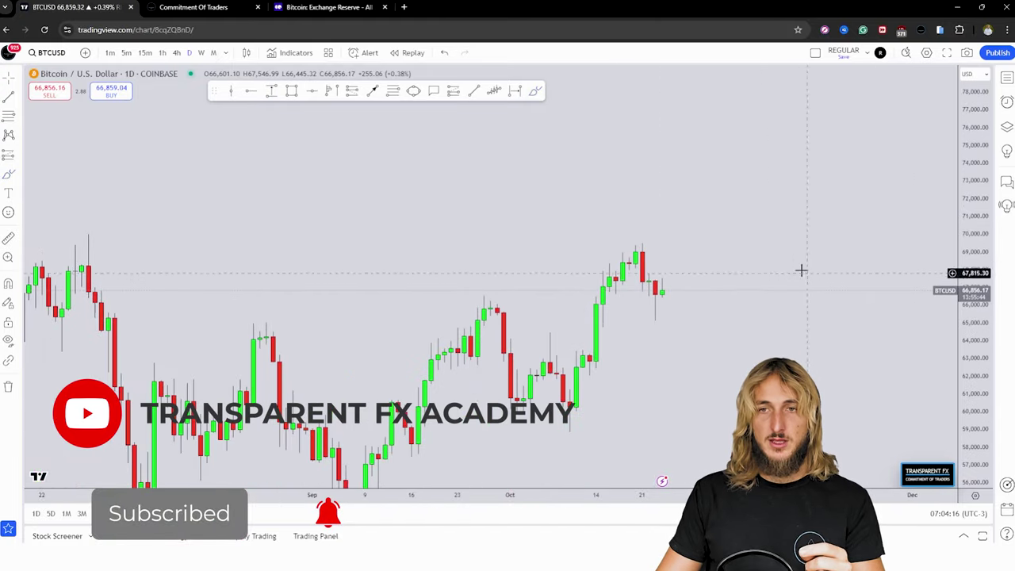
left_click_drag(800, 270, 645, 246)
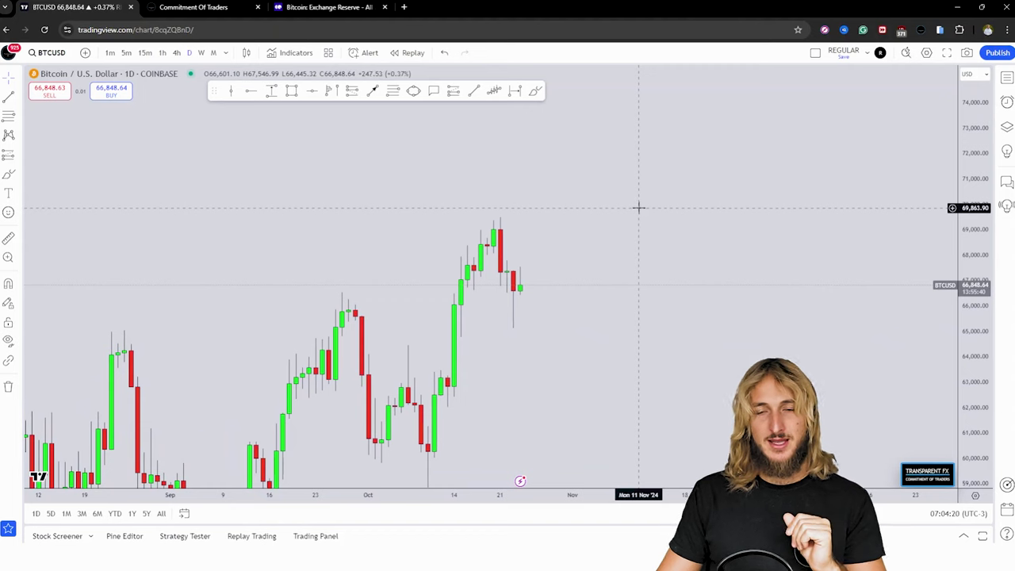
Step: Switch to the Commitment of Traders page and examine Bitcoin's net positions and change in longs for 10/15/2024
left_click(242, 6)
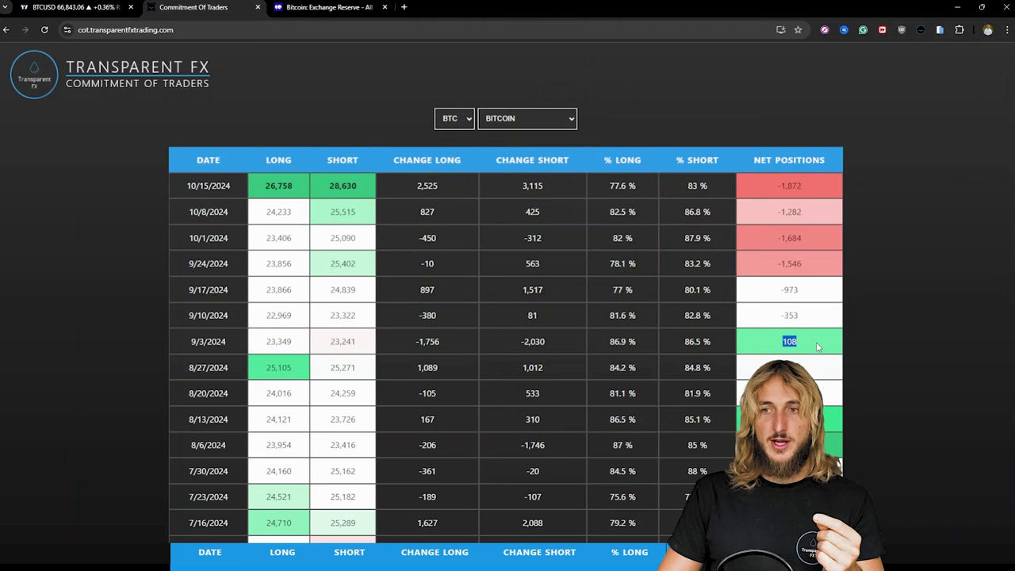
left_click_drag(777, 186, 806, 189)
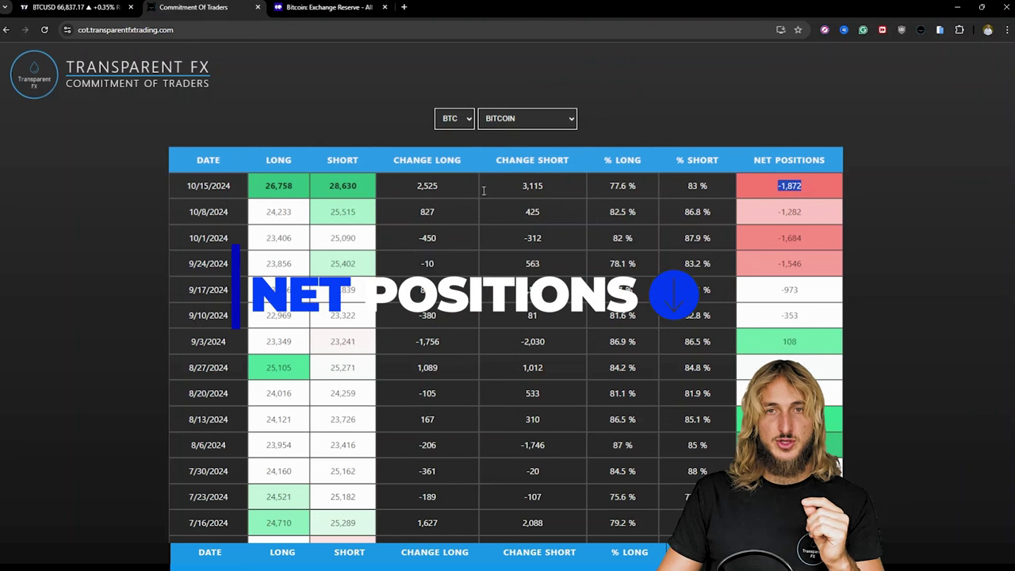
left_click_drag(417, 212, 442, 185)
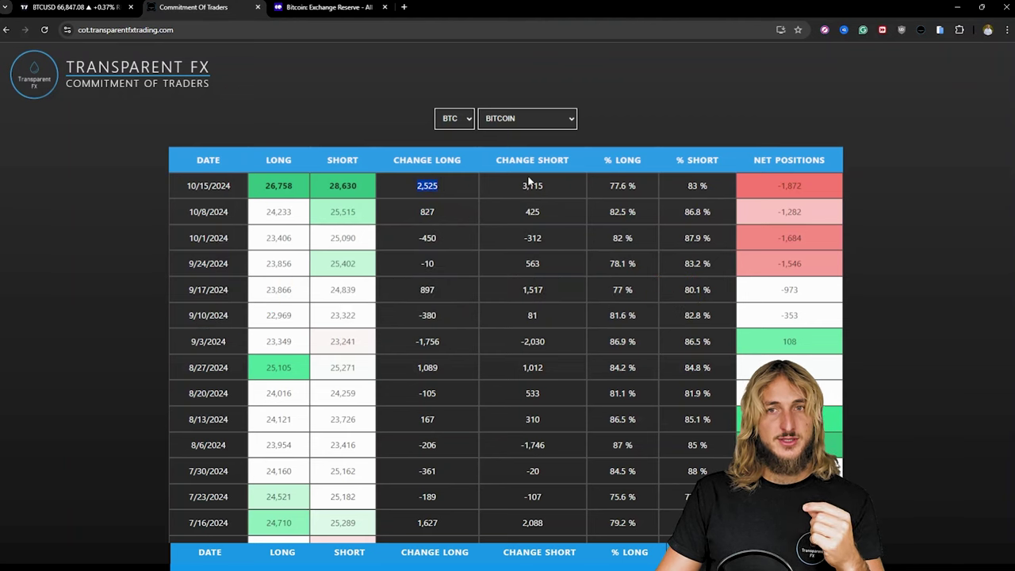
Step: Return to the BTCUSD chart, brush the drop from the 21 October high to about 66,200, and delete the stroke
left_click(109, 4)
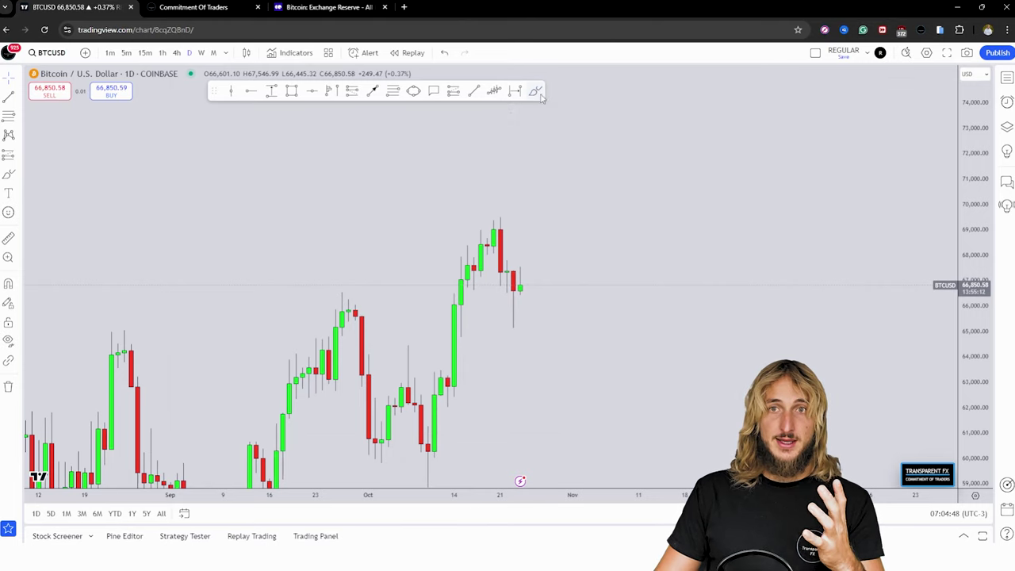
left_click(514, 270)
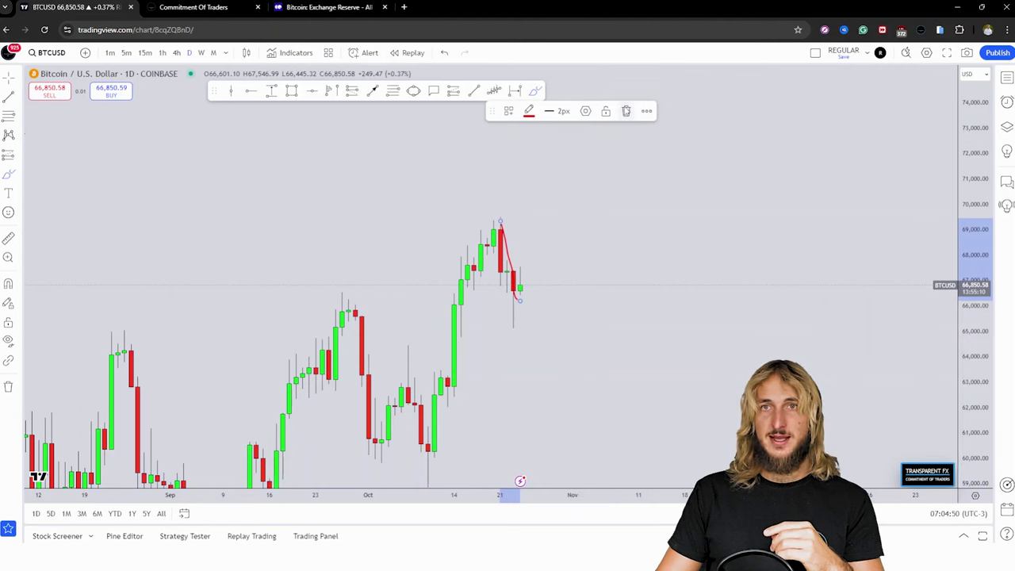
left_click(625, 110)
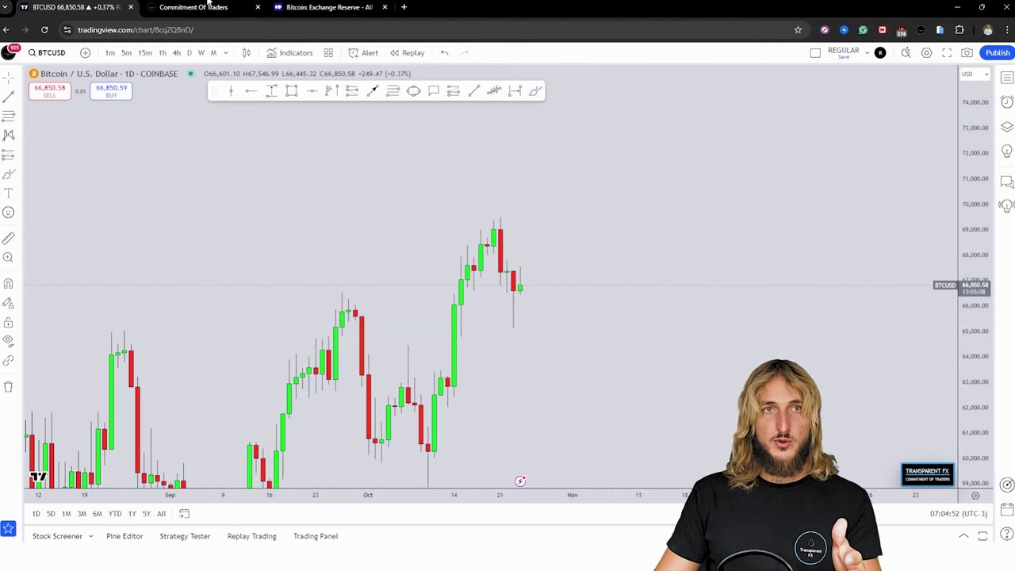
Step: Switch back to the Commitment of Traders table and examine the older Bitcoin rows down to May 2024
left_click(210, 7)
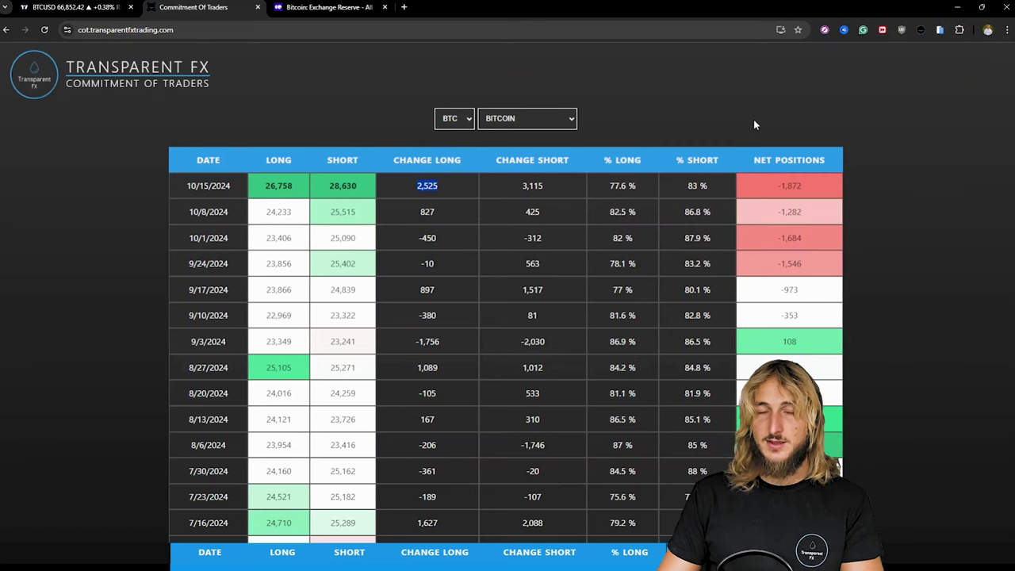
scroll(753, 125, "down", 3)
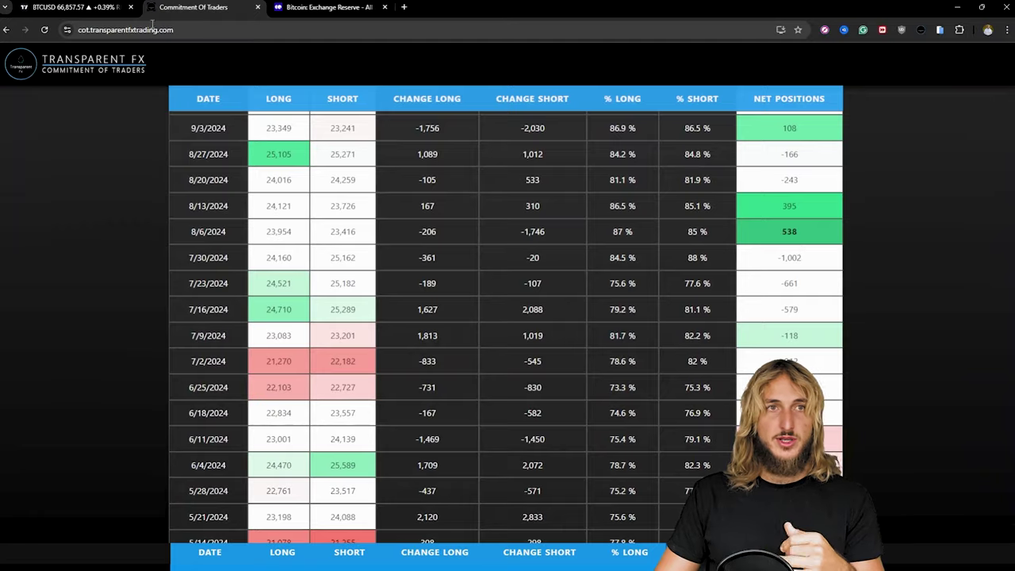
Step: Return to the BTCUSD chart and examine the daily price history from mid-2023 up to the latest October 2024 candles
left_click(75, 7)
left_click_drag(433, 399, 829, 127)
left_click_drag(144, 380, 686, 427)
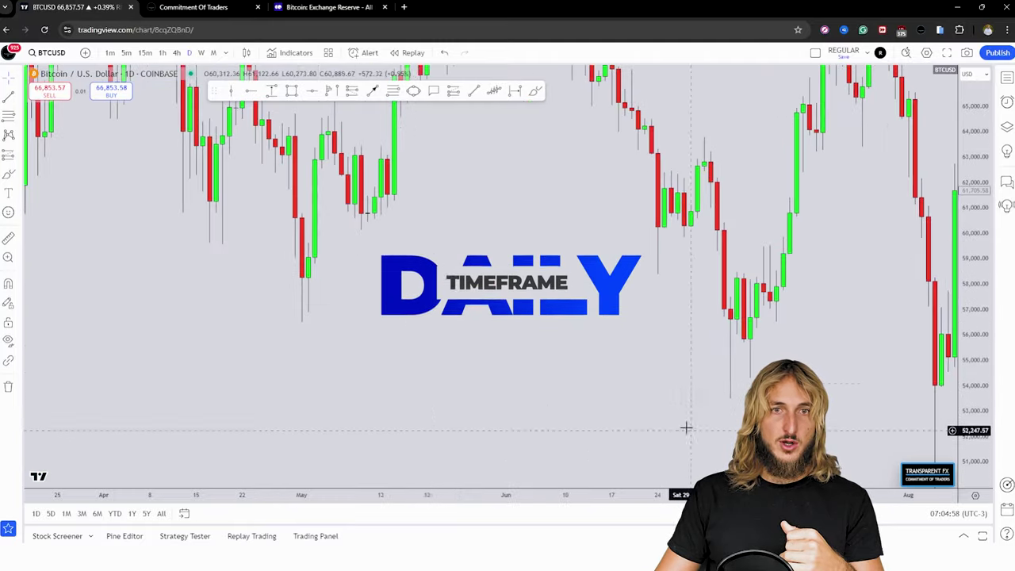
left_click(460, 464)
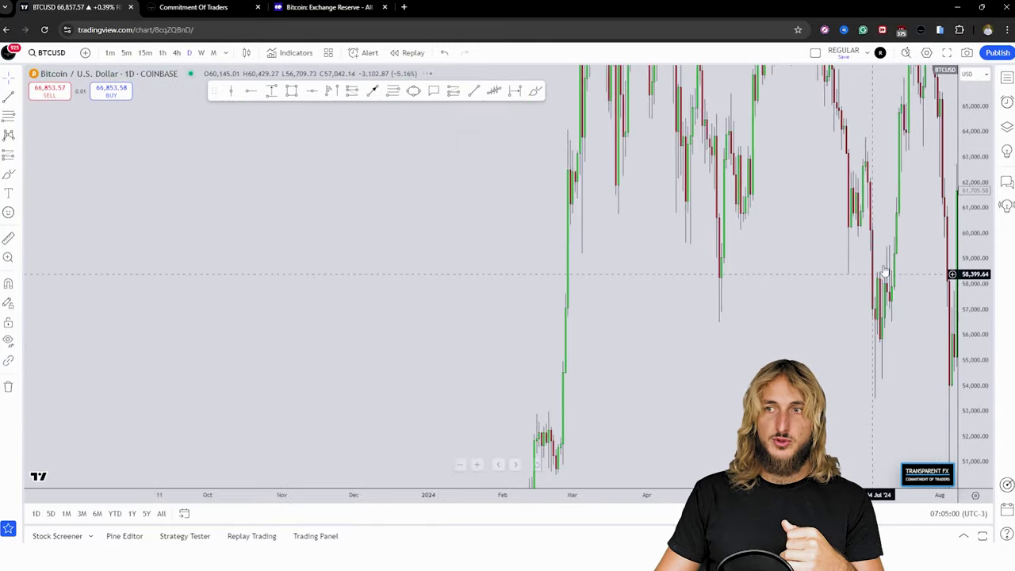
left_click_drag(965, 194, 965, 482)
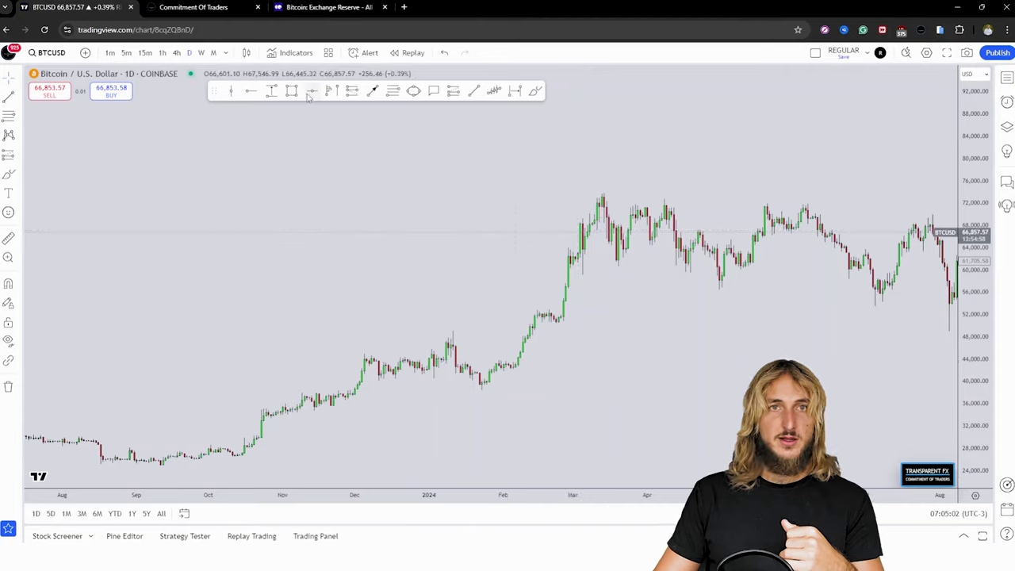
left_click_drag(797, 277, 337, 283)
left_click_drag(963, 370, 963, 208)
left_click_drag(714, 214, 696, 335)
left_click(476, 465)
left_click_drag(432, 356, 605, 356)
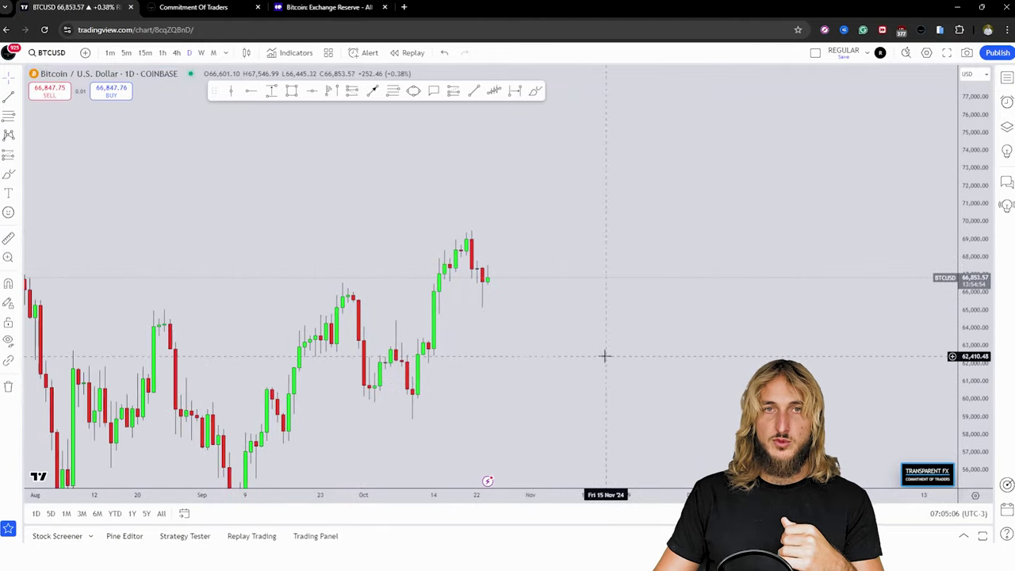
Step: Switch to the Commitment of Traders page and review Bitcoin's net positions in the newest rows up to 10/15/2024
left_click(206, 7)
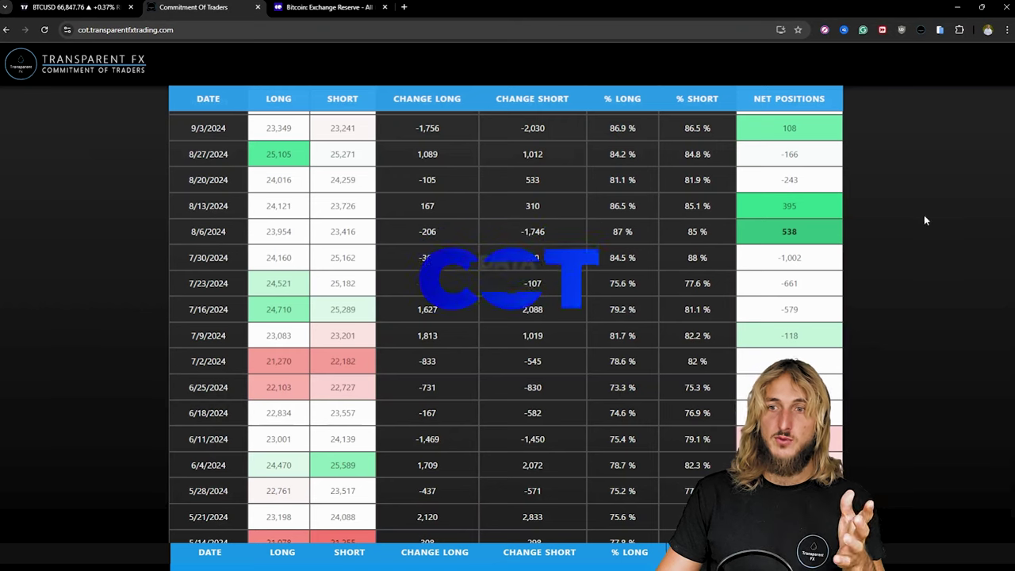
scroll(872, 238, "up", 5)
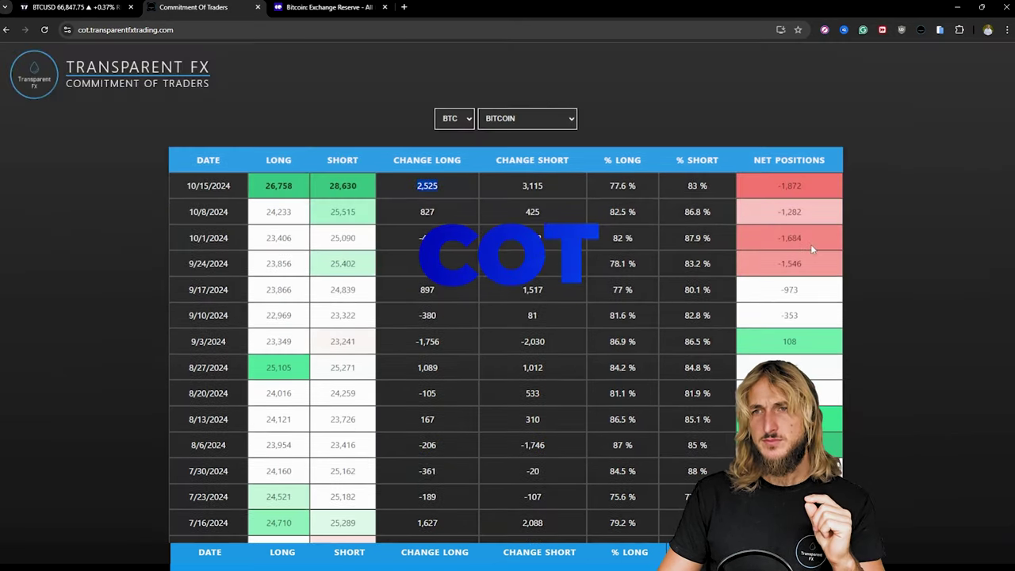
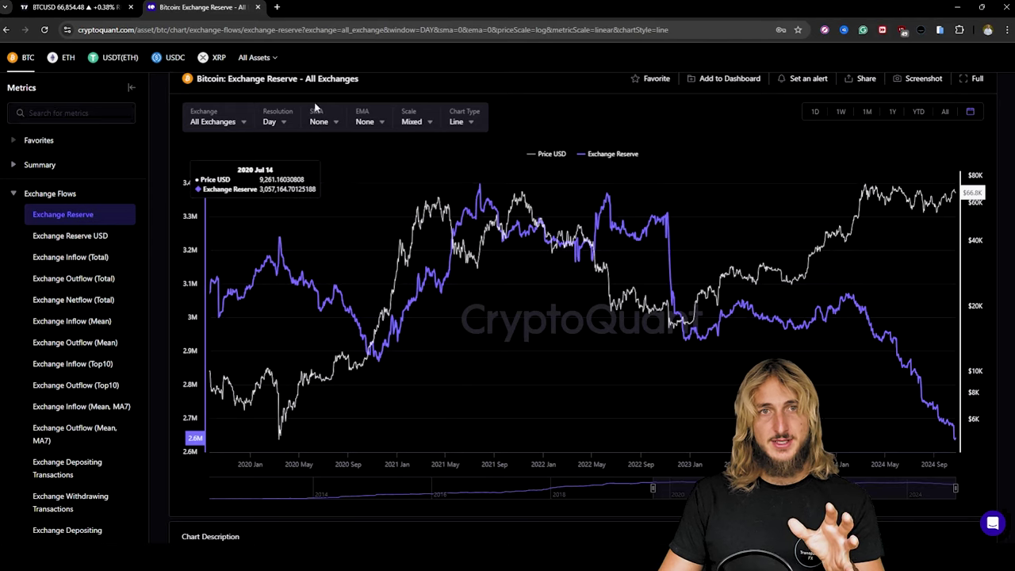
Step: Examine Bitcoin's exchange reserve across all exchanges against the price, and read the chart description
scroll(666, 237, "down", 1)
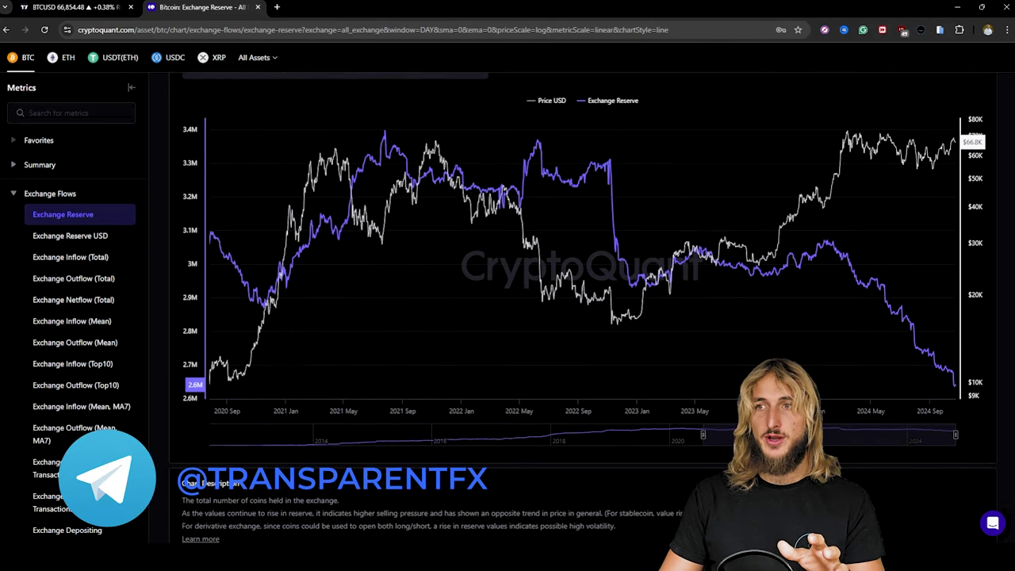
scroll(703, 436, "up", 2)
scroll(468, 238, "down", 1)
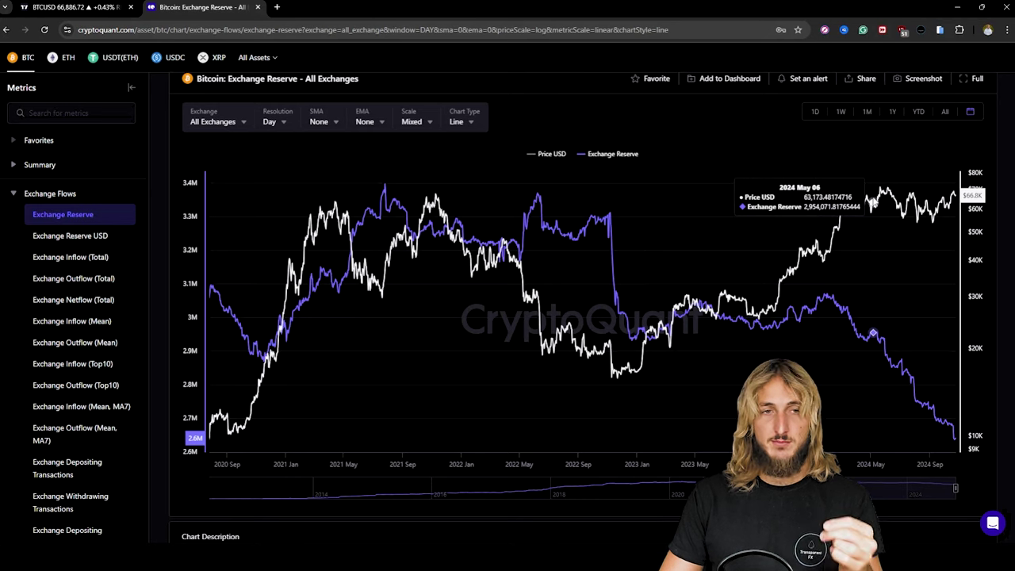
Step: Open Bitcoin's New Supply chart from the Supply metrics and widen its time range to cover the earlier years
scroll(58, 268, "down", 1)
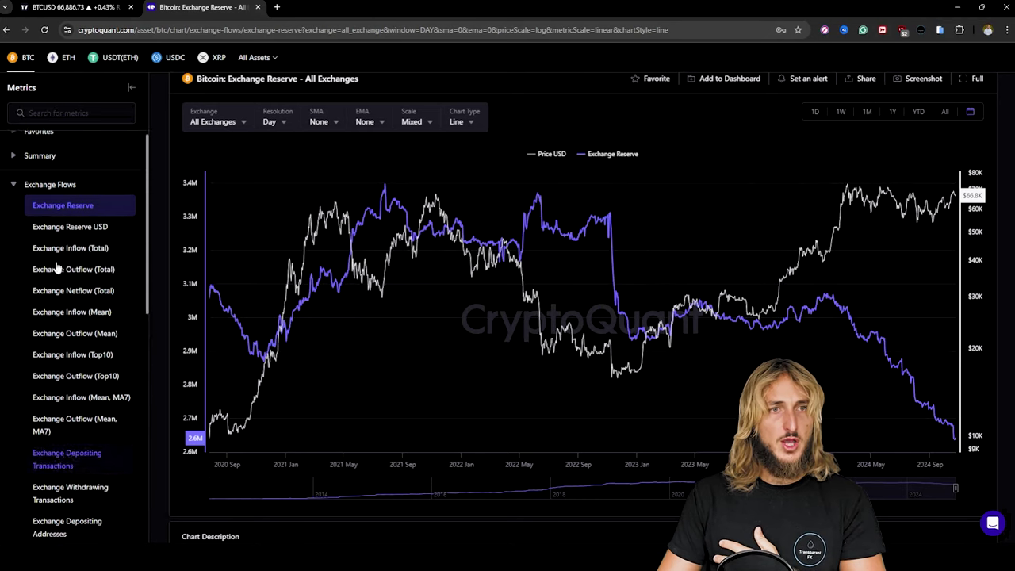
scroll(57, 268, "up", 1)
left_click(15, 194)
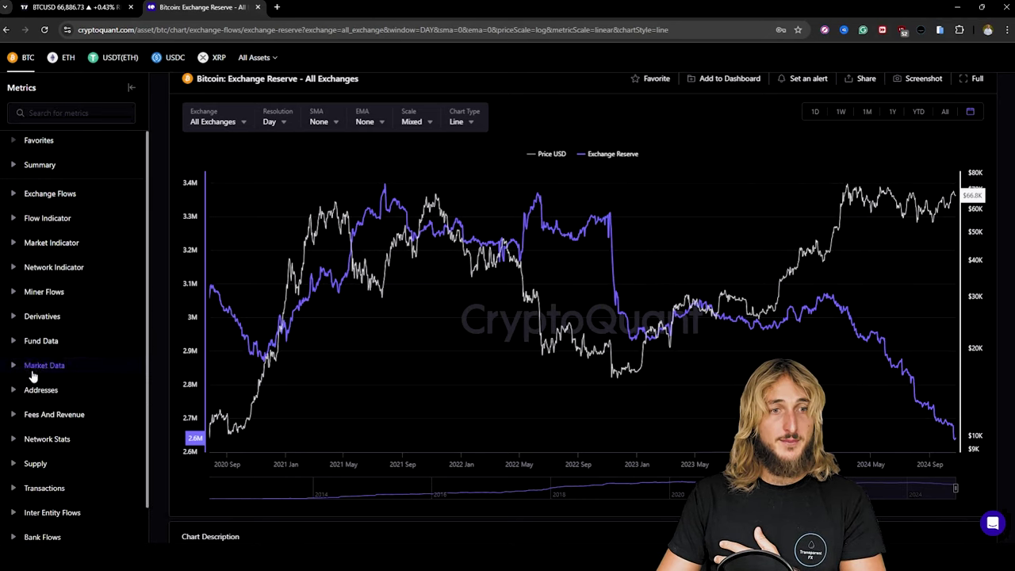
left_click(14, 465)
scroll(16, 407, "down", 3)
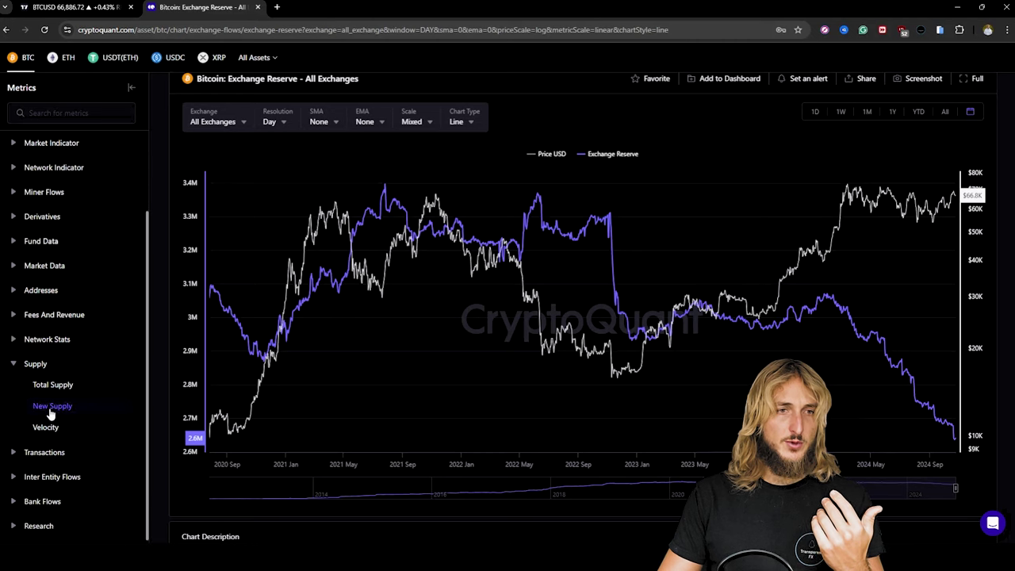
left_click(51, 407)
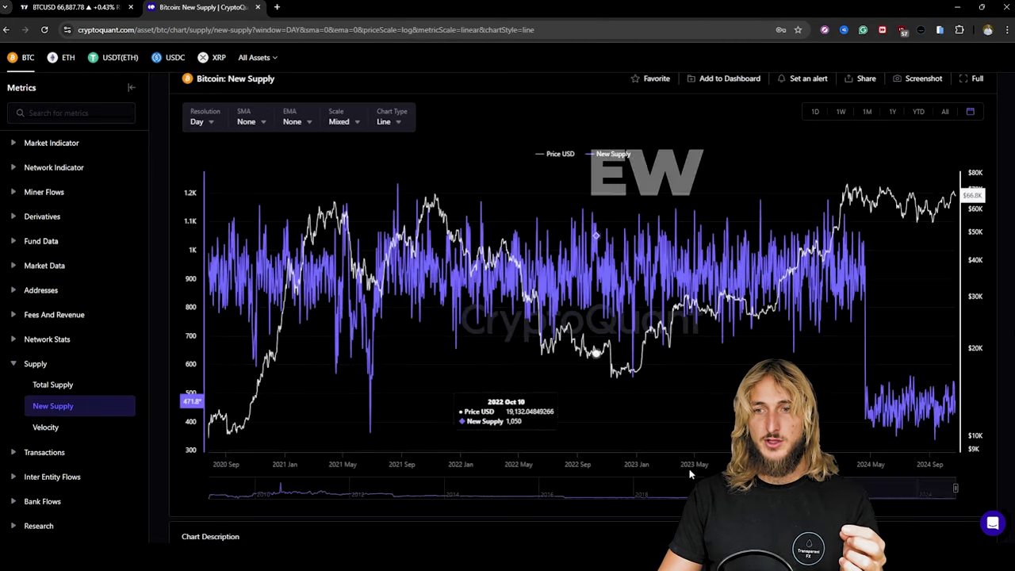
left_click_drag(661, 488, 364, 486)
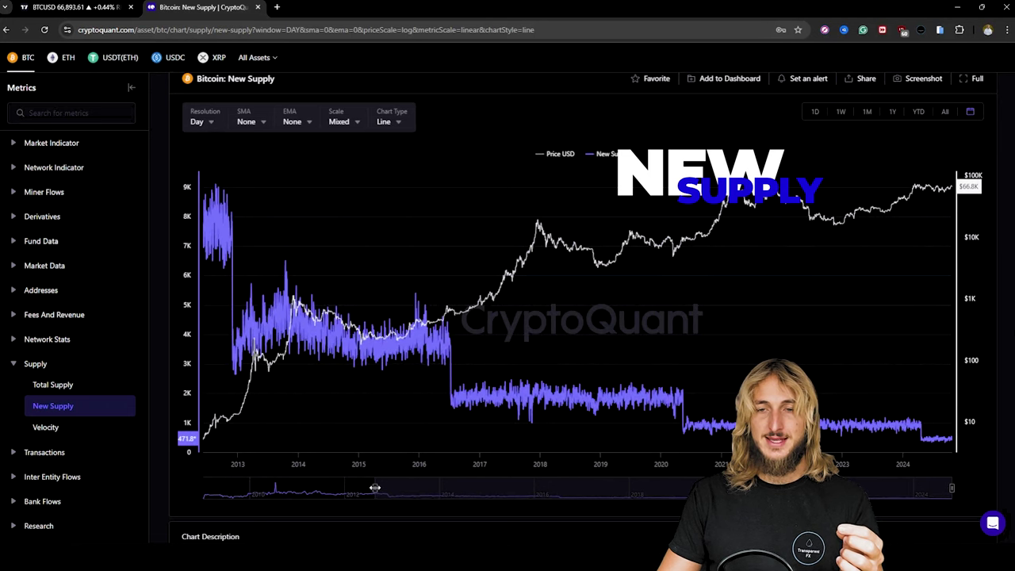
left_click_drag(424, 487, 444, 486)
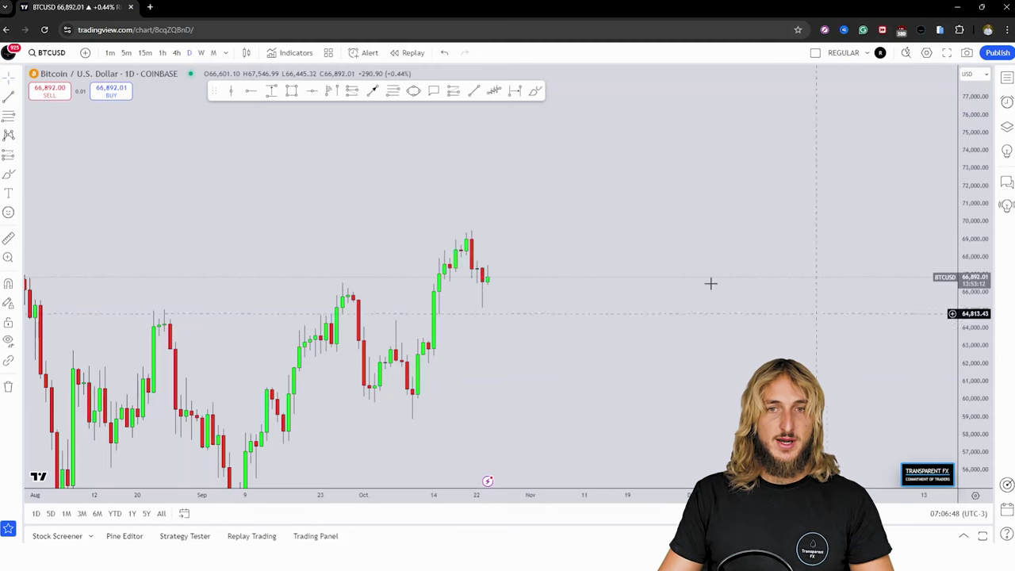
Step: On the daily BTCUSD chart, draw a rectangle over the October high from about 69,300 down to about 67,700, starting at 18 October
left_click_drag(558, 321, 612, 348)
left_click_drag(585, 289, 535, 275)
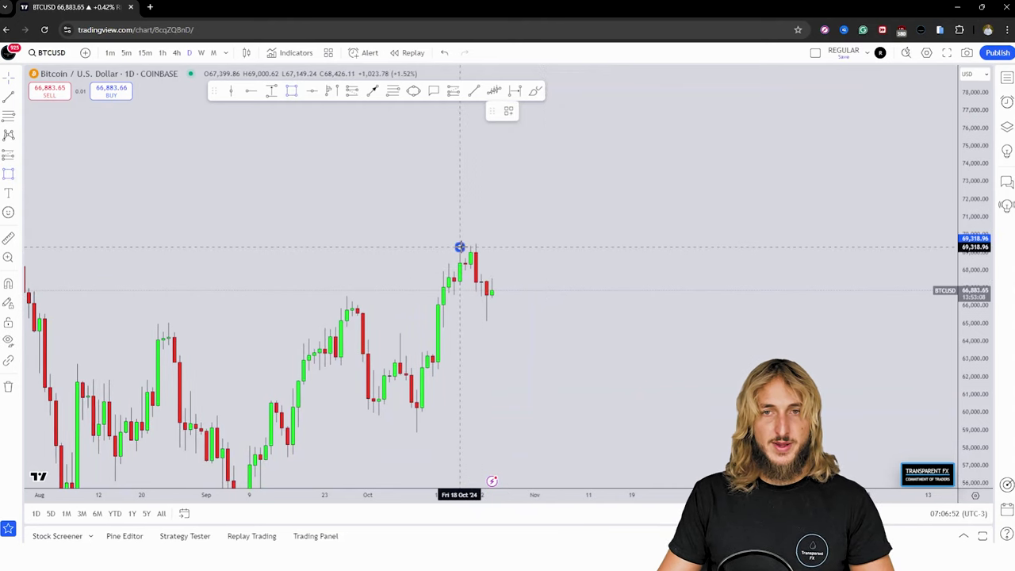
left_click_drag(460, 247, 552, 275)
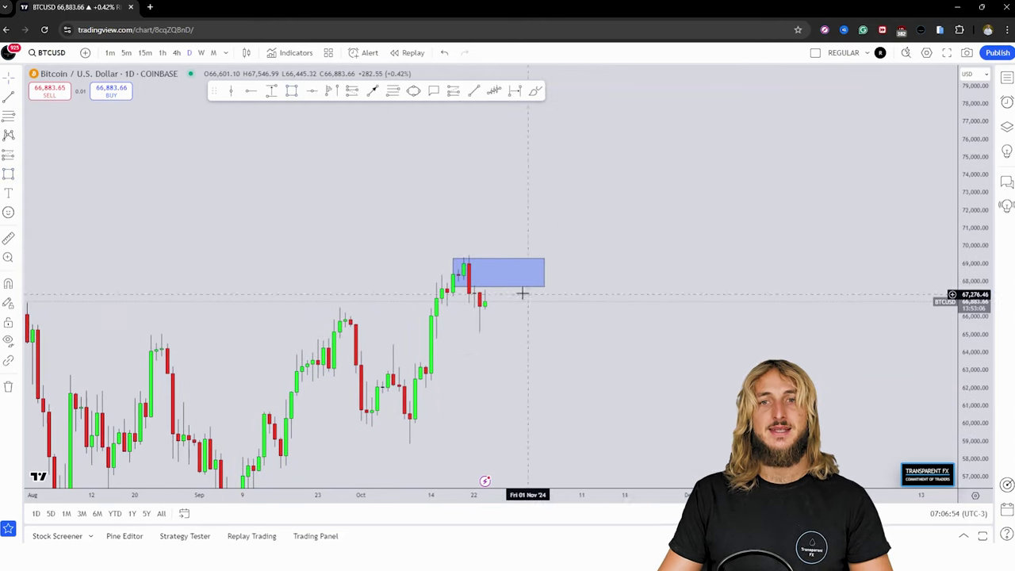
Step: Brush a possible drop from the October high below the rectangle, and undo the brushing
left_click(535, 90)
left_click_drag(473, 263, 507, 344)
left_click(444, 53)
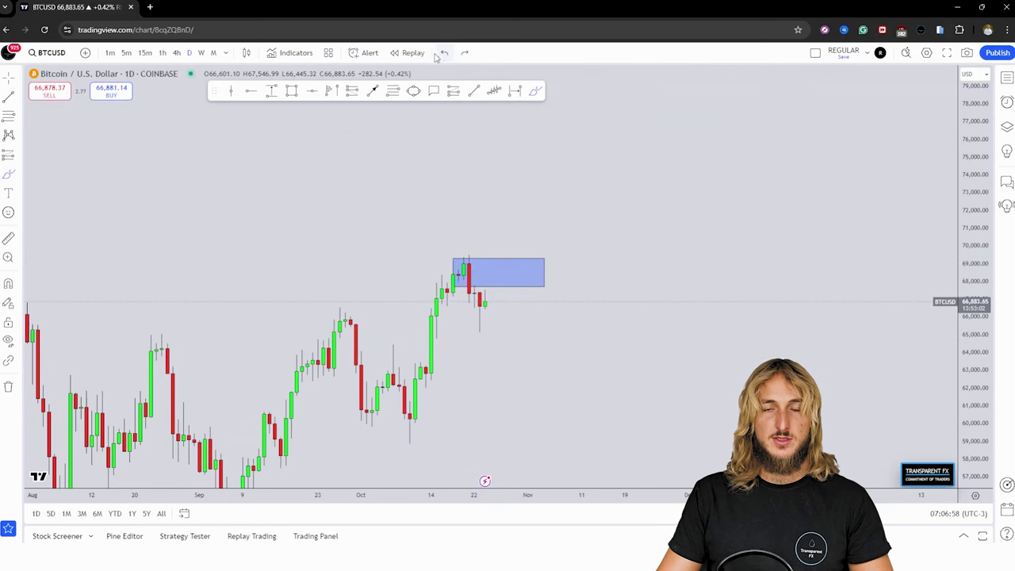
left_click(444, 52)
Step: Draw an arrow from about 66,700 up through the rectangle to about 72,100, and extend the rectangle further into November
left_click_drag(619, 235, 614, 252)
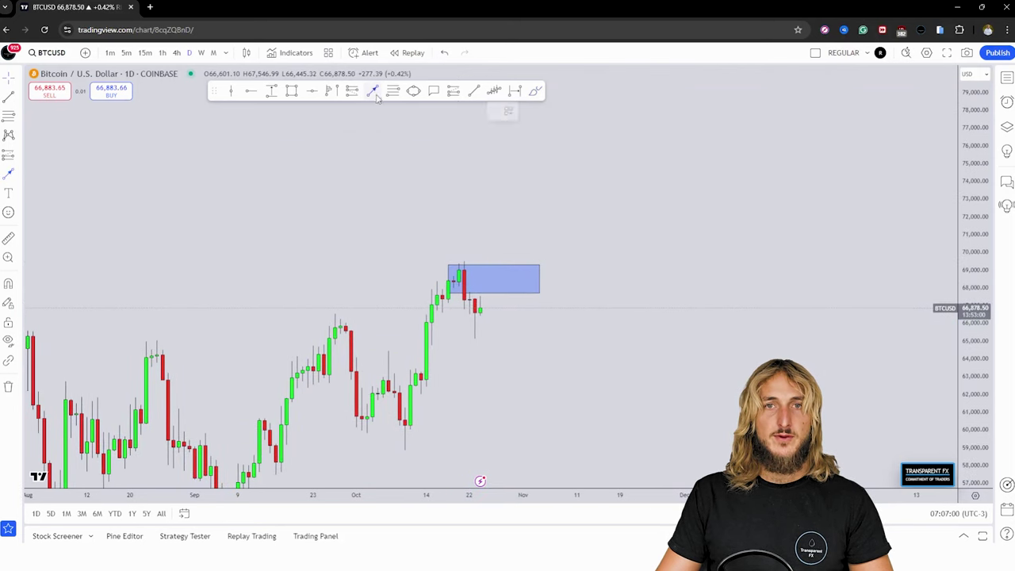
left_click_drag(490, 311, 501, 228)
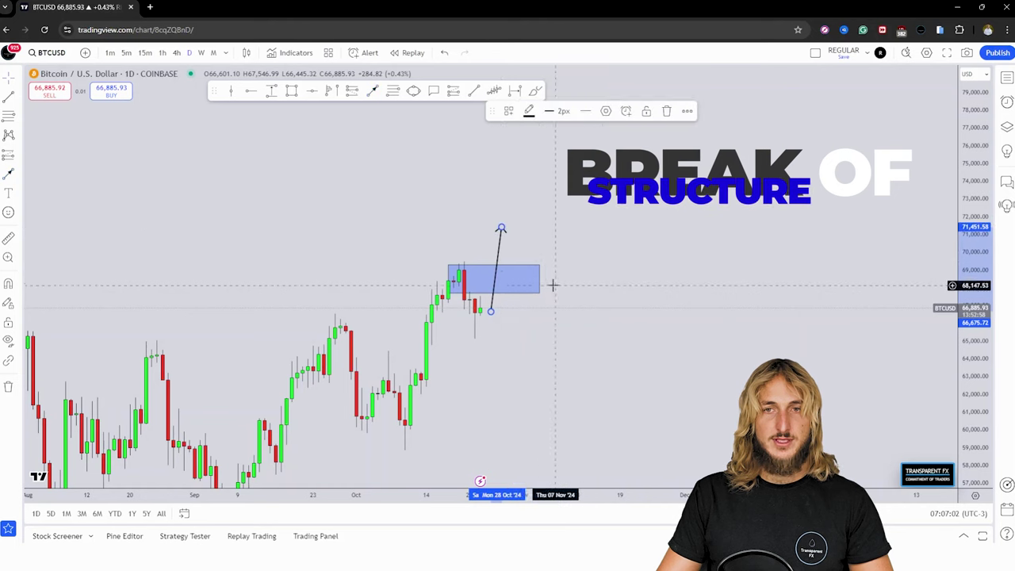
left_click_drag(539, 279, 572, 279)
left_click(664, 334)
left_click_drag(501, 228, 507, 219)
left_click(470, 157)
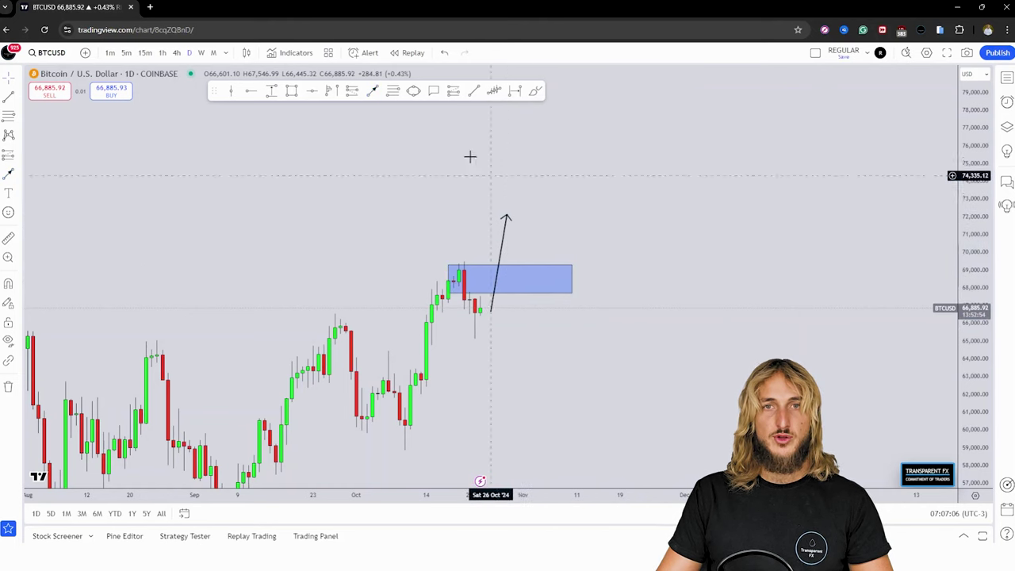
Step: Draw a pullback arrow from about 72,100 to about 69,600 and a rising arrow from the rectangle's far corner to about 74,800
left_click(512, 215)
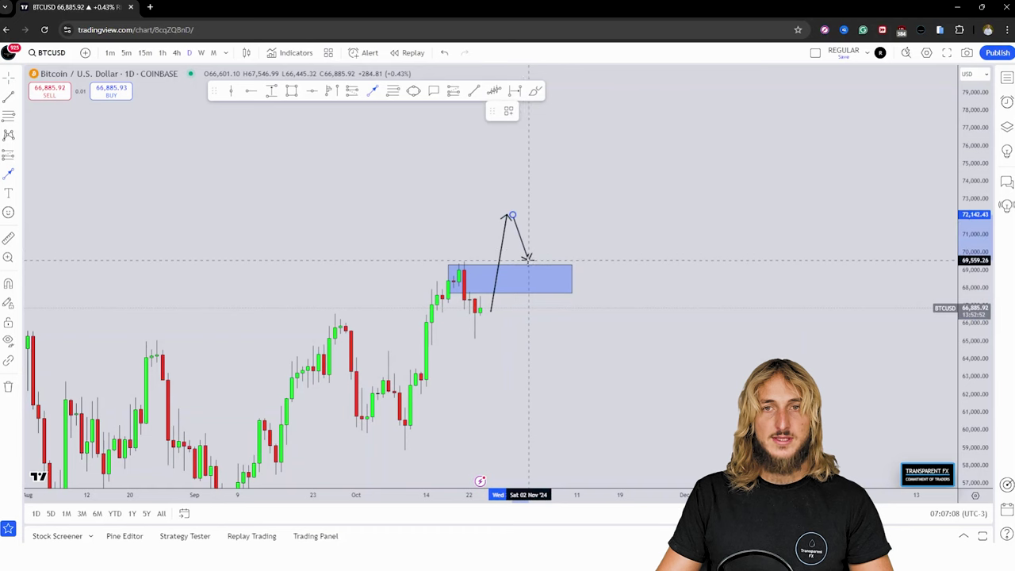
left_click(527, 257)
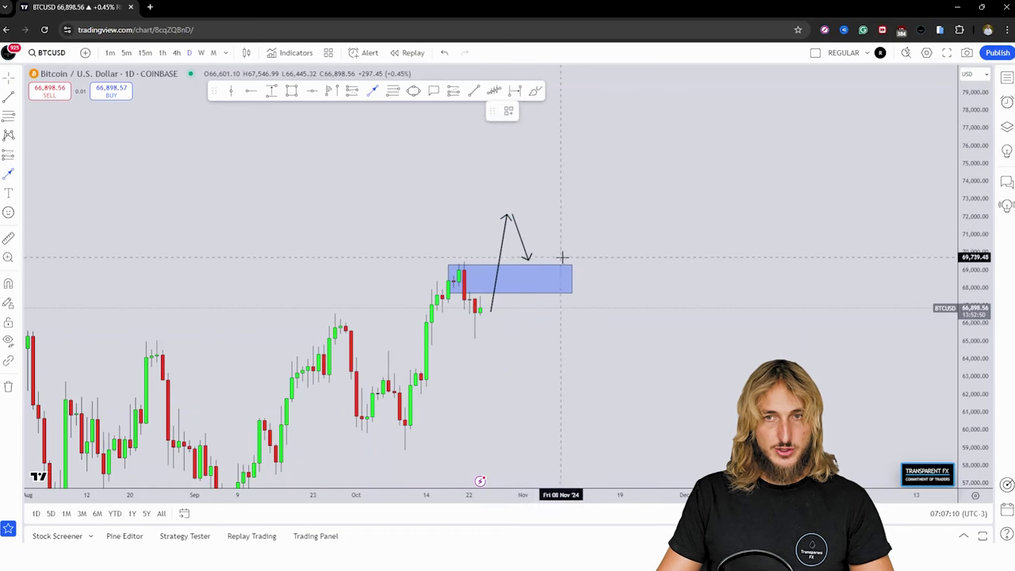
left_click(570, 265)
left_click(596, 167)
Step: Mark the retest area with an ellipse over the far end of the rectangle, just below the pullback arrow's tip
left_click(413, 90)
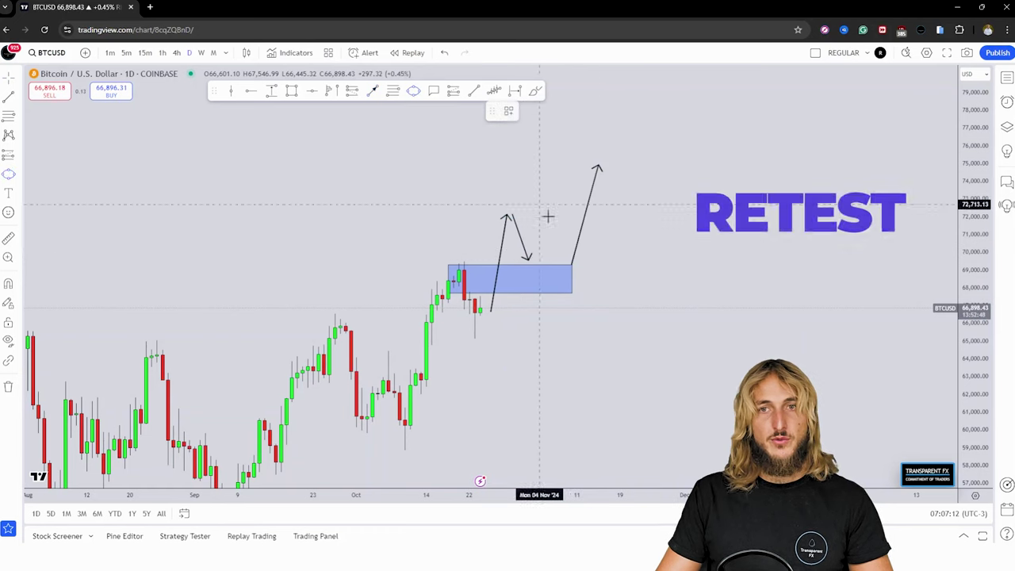
left_click(527, 252)
left_click(571, 290)
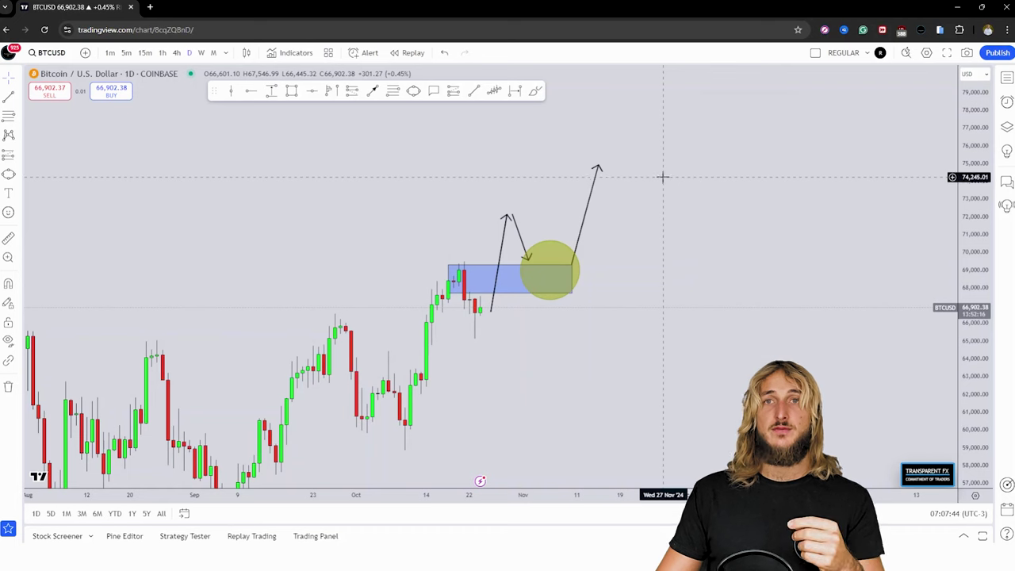
Step: Brush a short declining price path inside the yellow ellipse
left_click(535, 90)
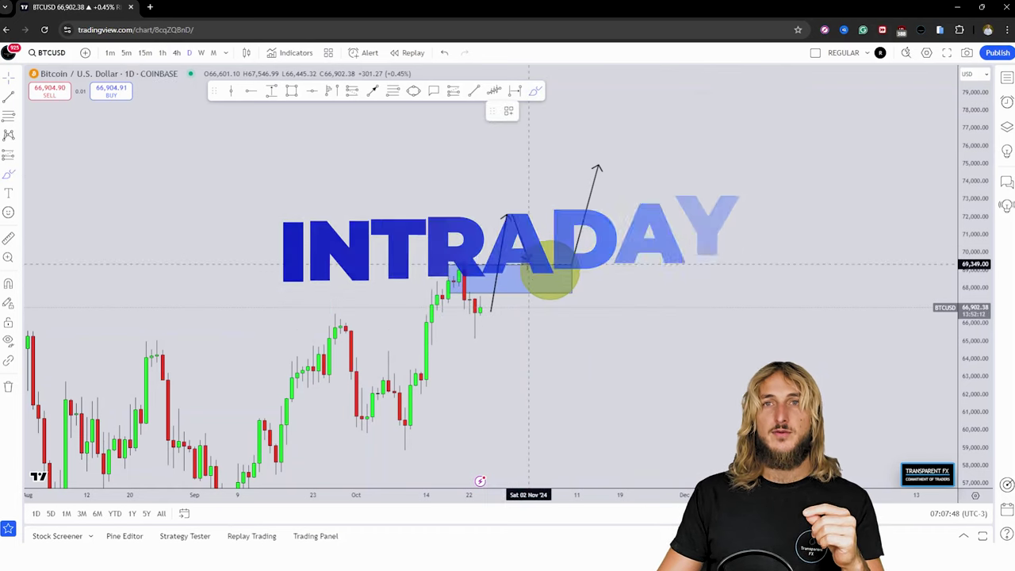
left_click_drag(533, 259, 552, 274)
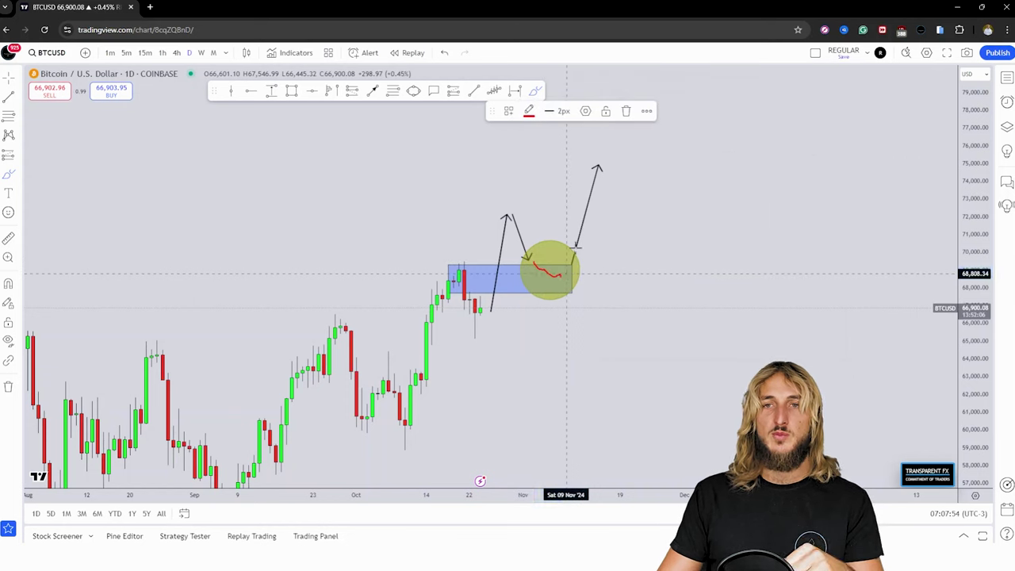
Step: Brush the rise along the final arrow and the whole projected rally from below the rectangle, removing each stroke
left_click_drag(566, 272, 597, 162)
left_click(445, 53)
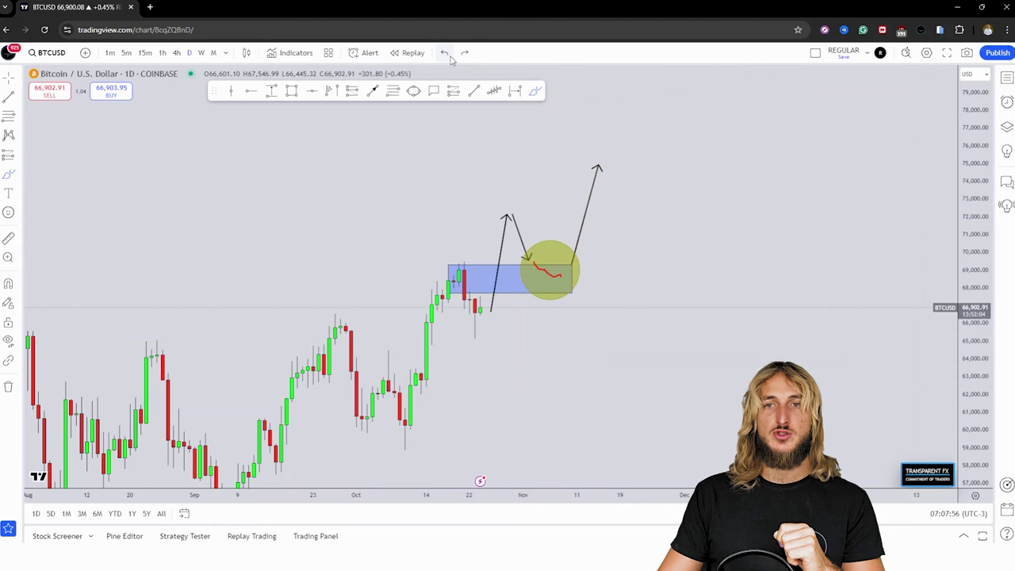
mouse_move(495, 330)
left_mouse_down()
mouse_move(505, 205)
mouse_move(587, 130)
left_mouse_up()
left_click(625, 112)
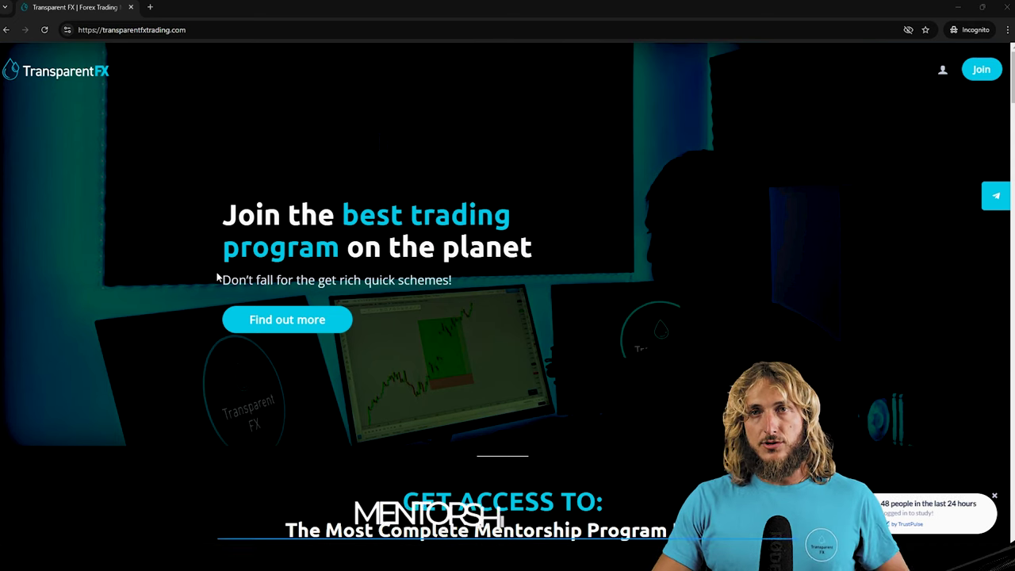
Step: Look through the Transparent FX home page, from its web address to the mentorship video, course sessions and Trading Station software
left_click(199, 29)
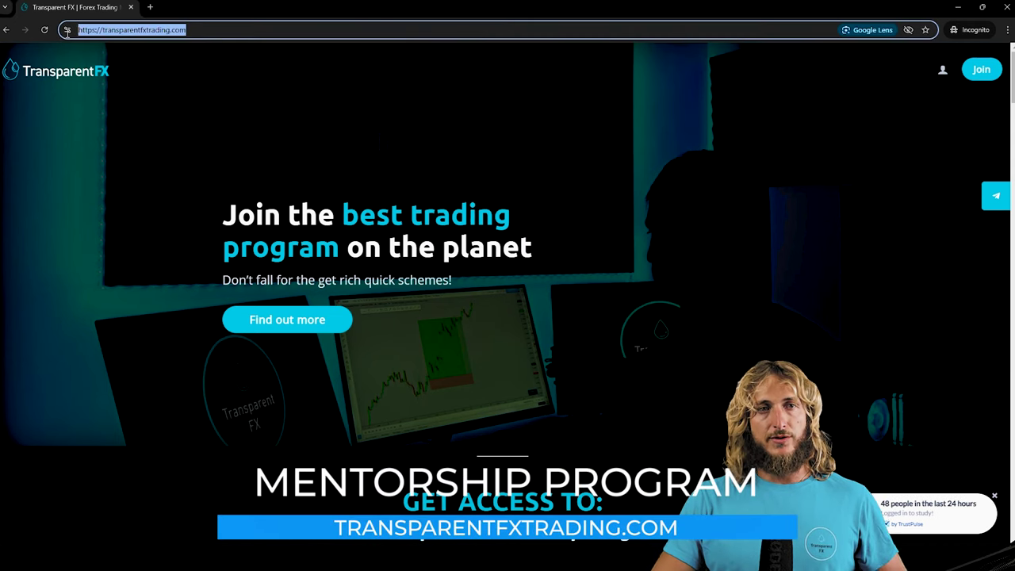
left_click(468, 113)
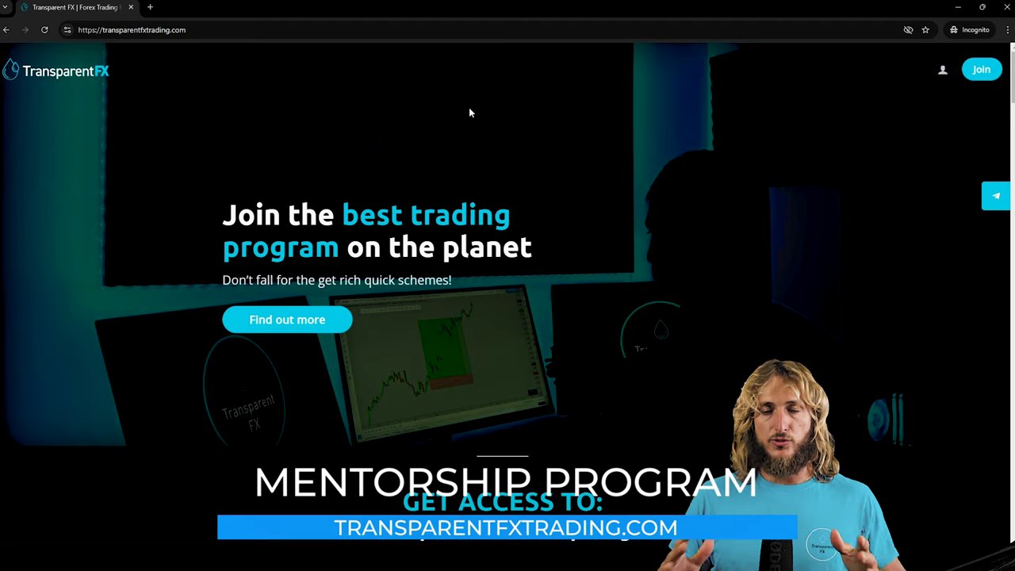
scroll(563, 217, "down", 5)
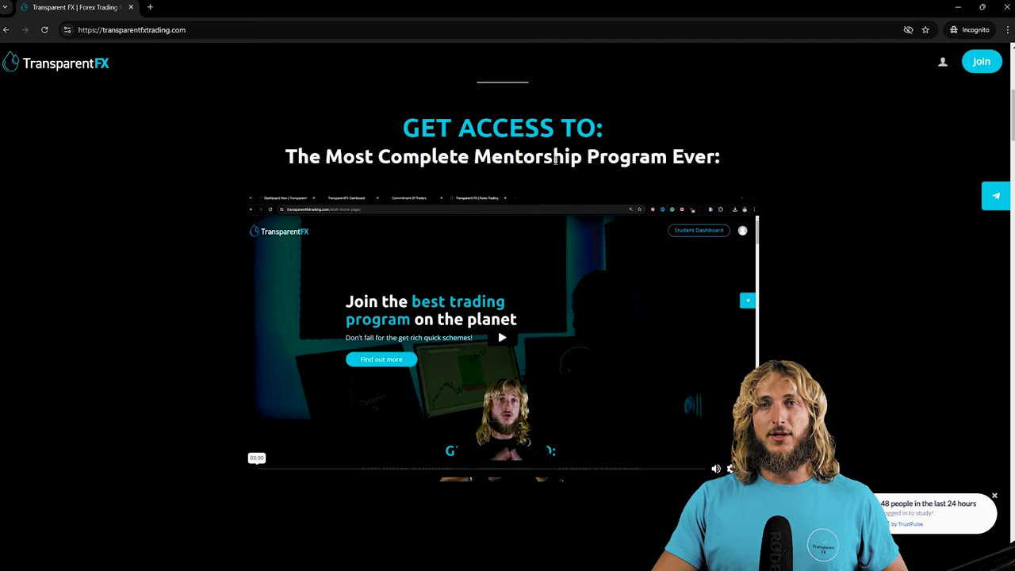
scroll(693, 159, "down", 2)
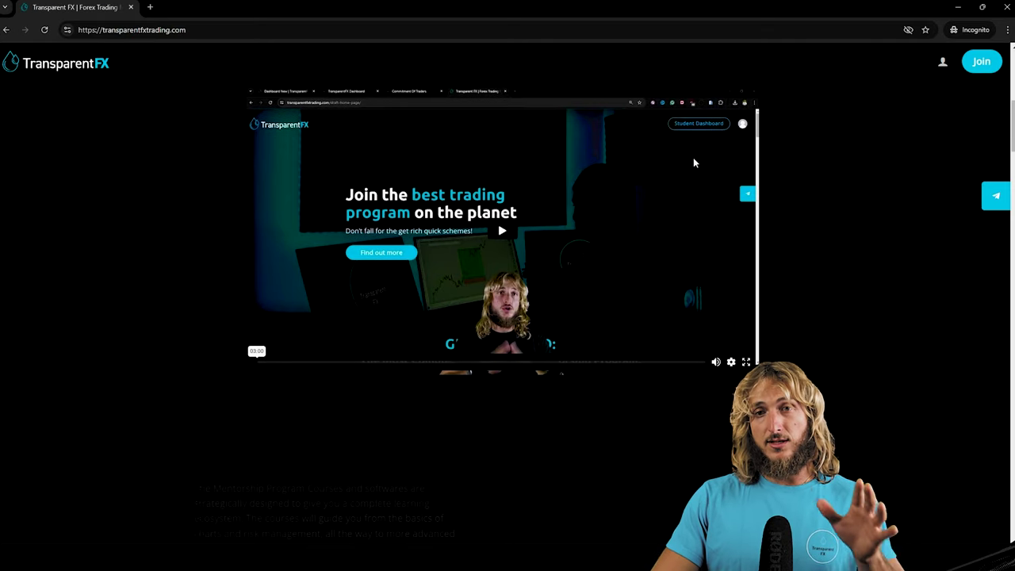
scroll(693, 163, "down", 3)
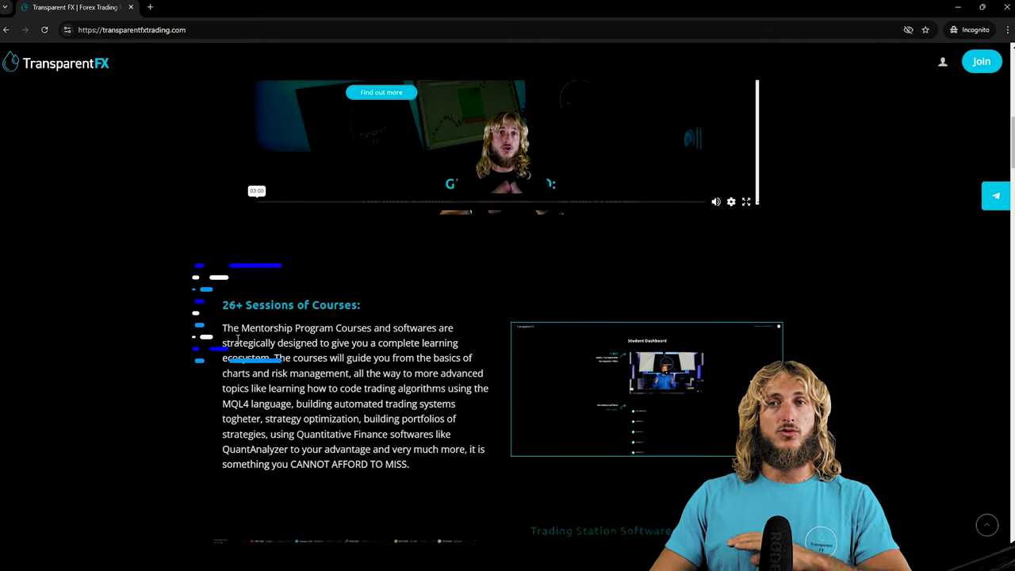
scroll(385, 320, "down", 2)
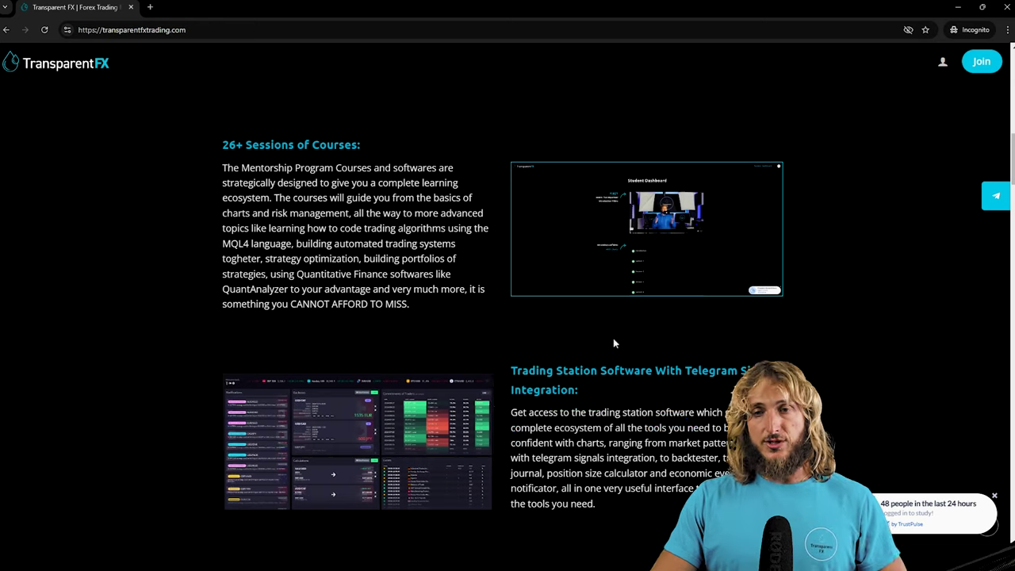
Step: Look through the private mentoring, COT Data Software, academy statistics and student testimonial sections, and return to the start of the home page
scroll(614, 342, "down", 1)
scroll(711, 329, "down", 4)
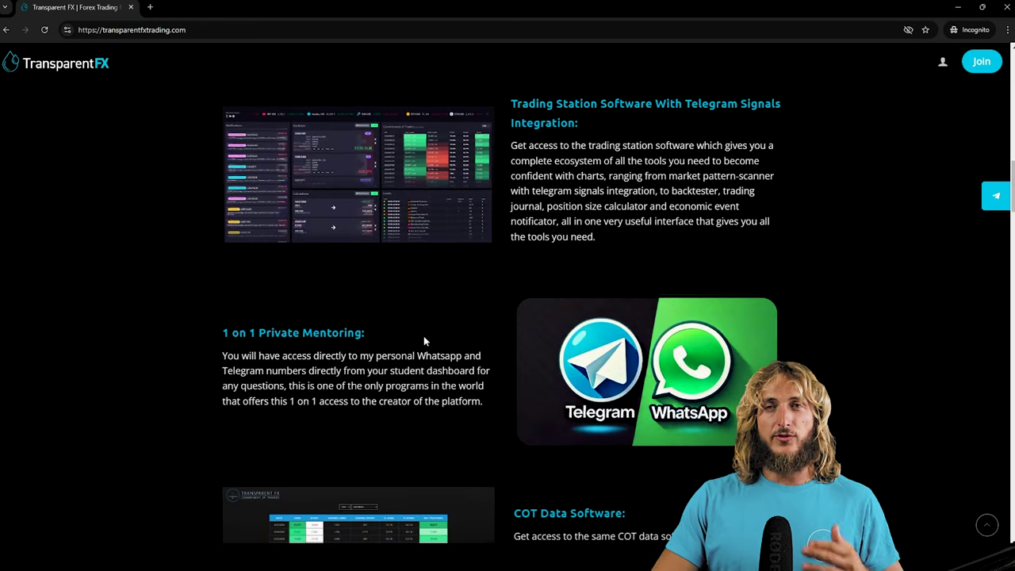
scroll(423, 335, "down", 4)
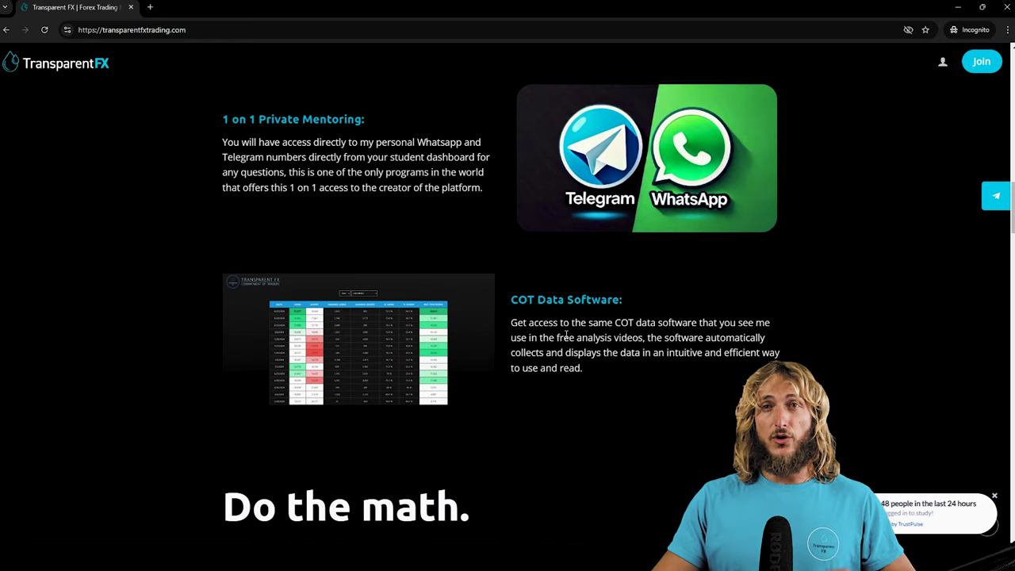
scroll(591, 290, "down", 5)
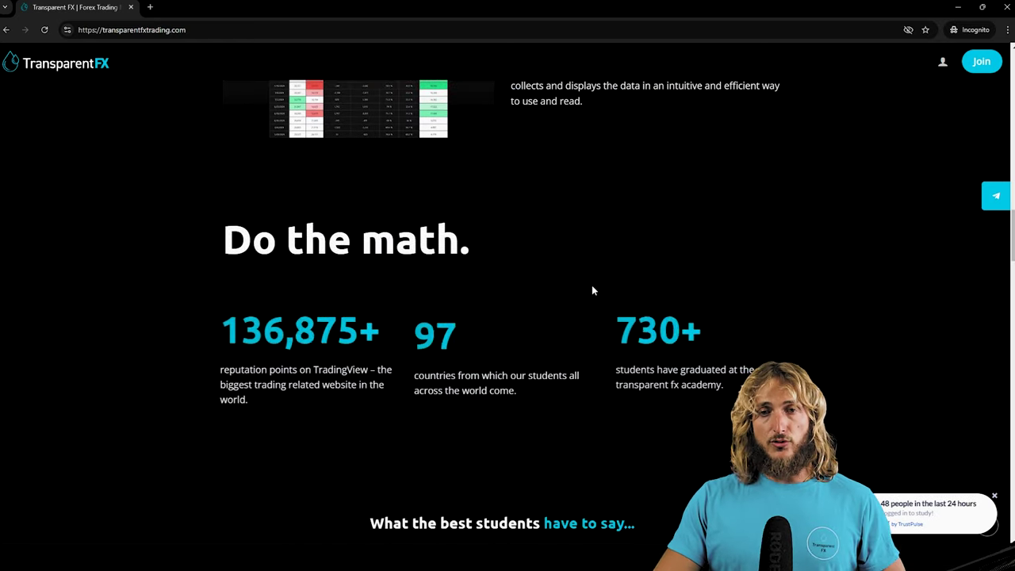
scroll(594, 293, "down", 4)
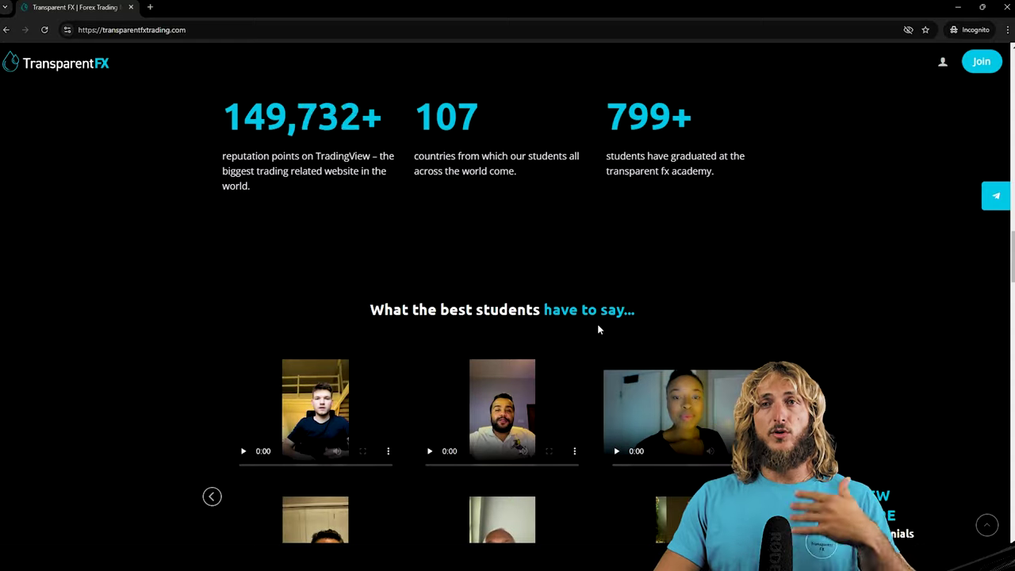
scroll(598, 329, "down", 1)
scroll(600, 328, "up", 20)
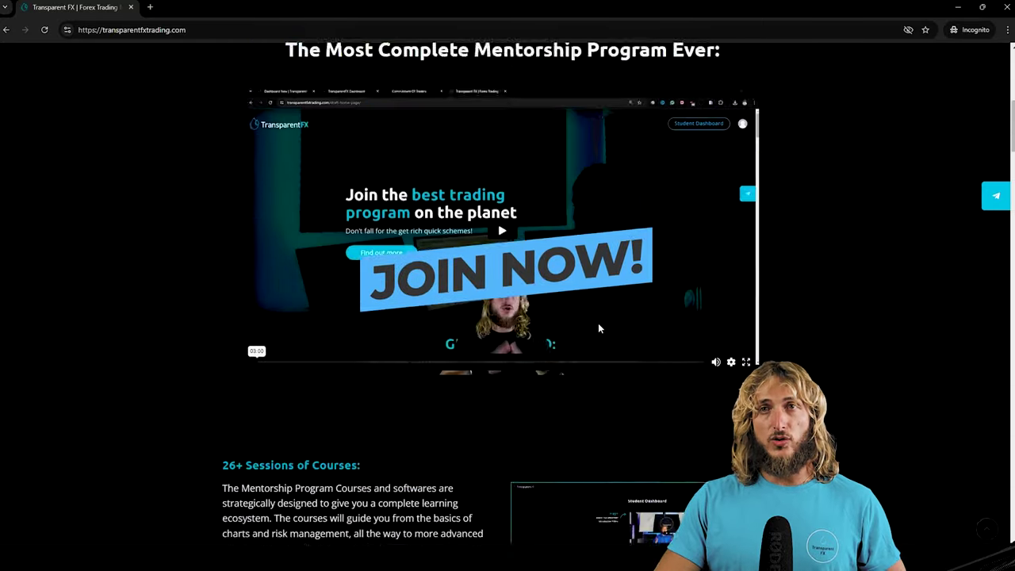
scroll(598, 322, "up", 6)
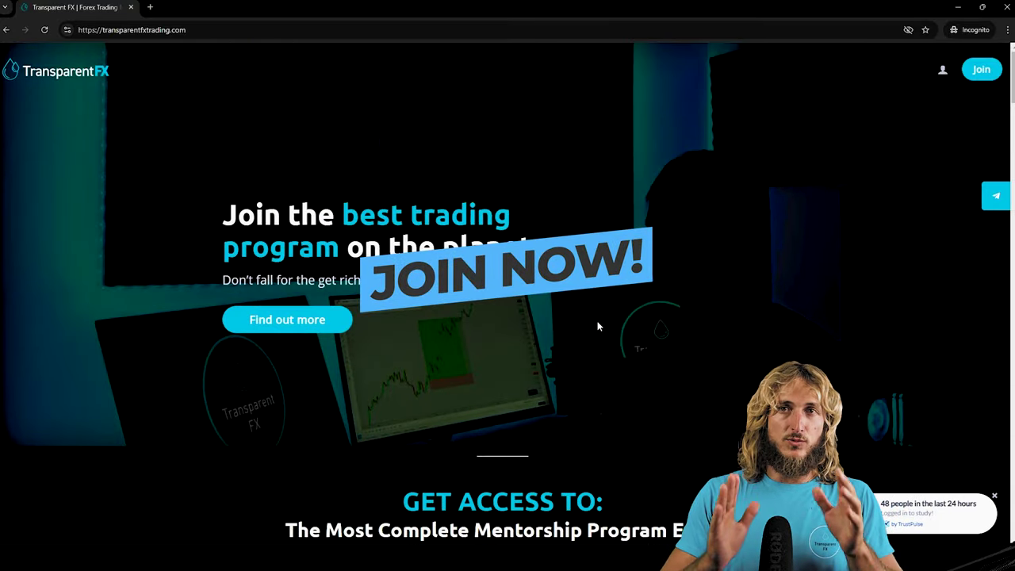